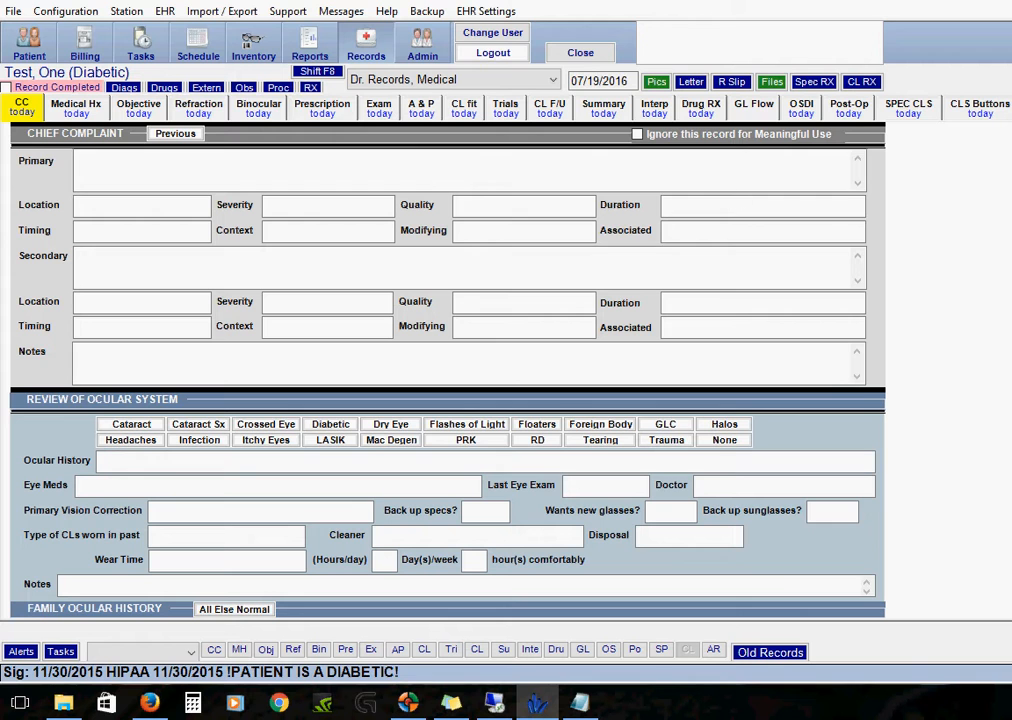
Open the record layout for editing, put the Edit Records window aside and create a new blank tab
left_click(505, 12)
left_click(496, 148)
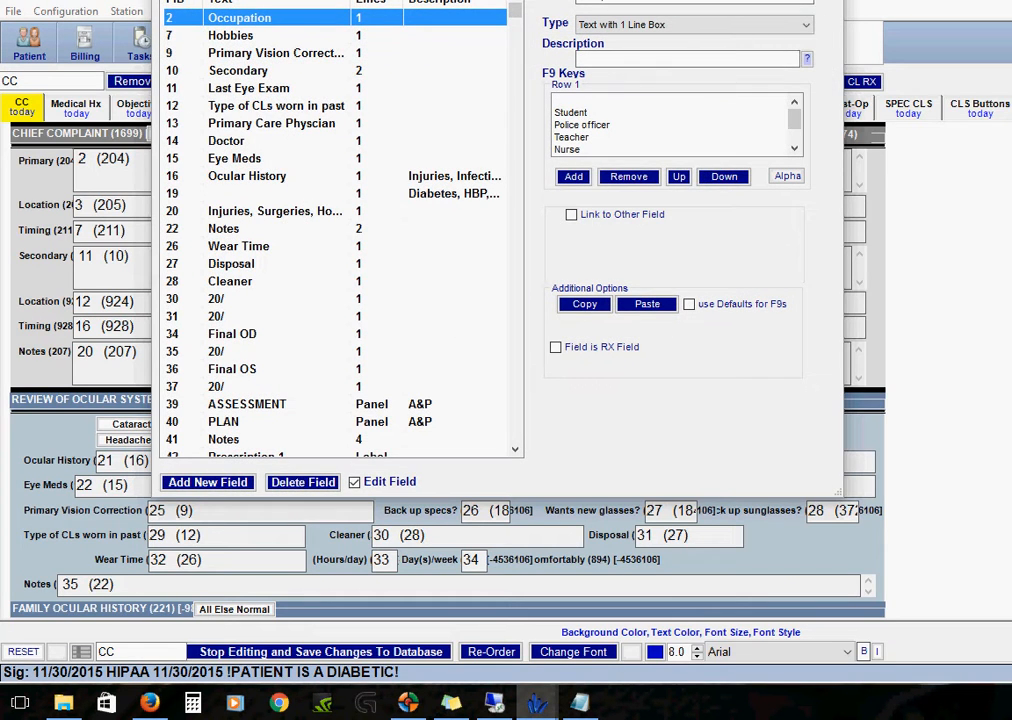
left_click(824, 2)
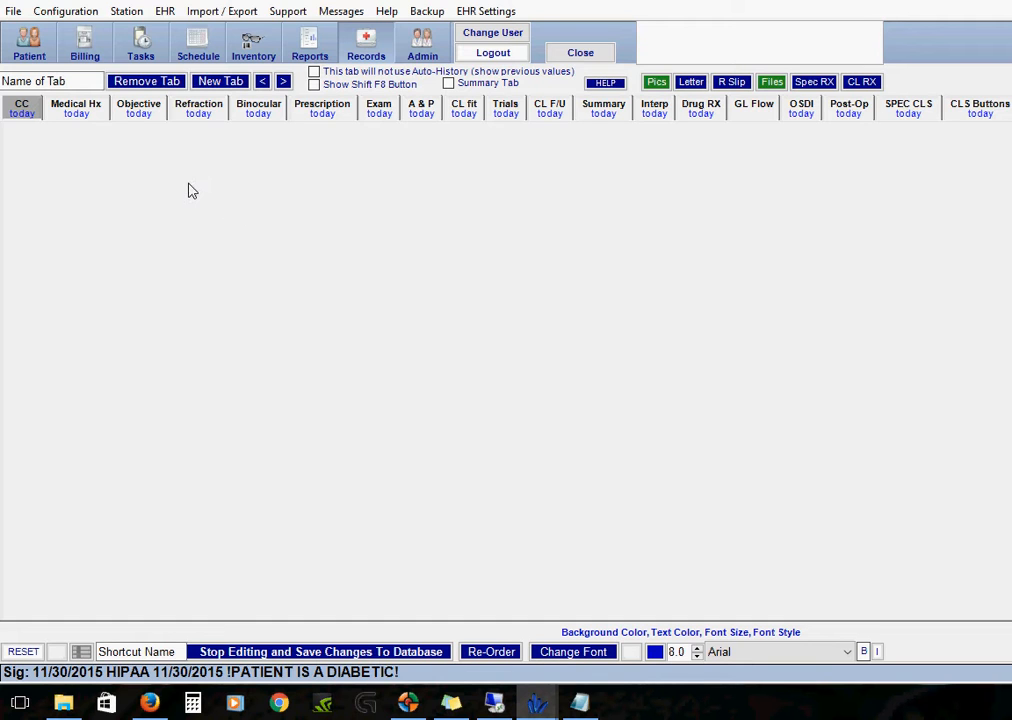
left_click(32, 112)
left_click(135, 204)
Add a new one-line field labelled Notes to the blank tab
right_click(287, 256)
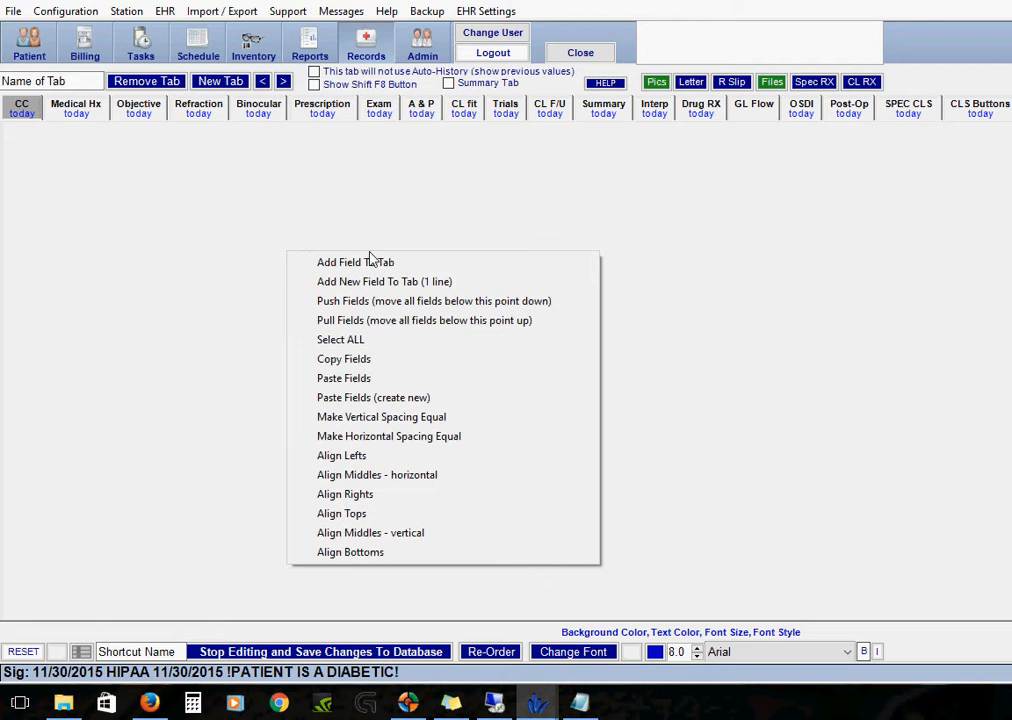
left_click(458, 284)
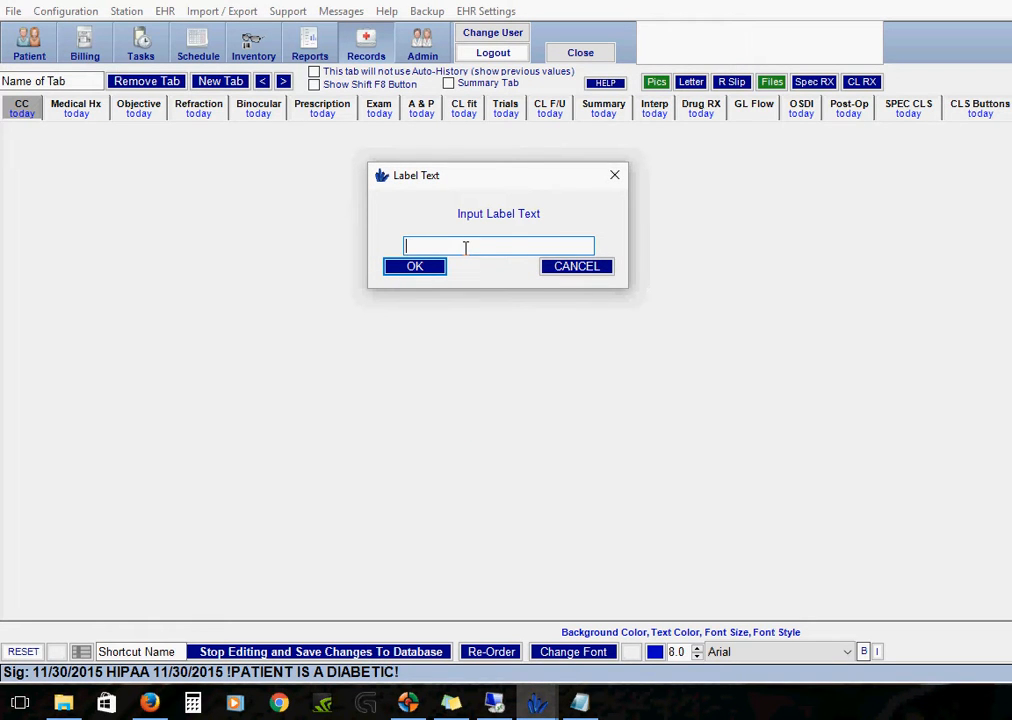
key("Return")
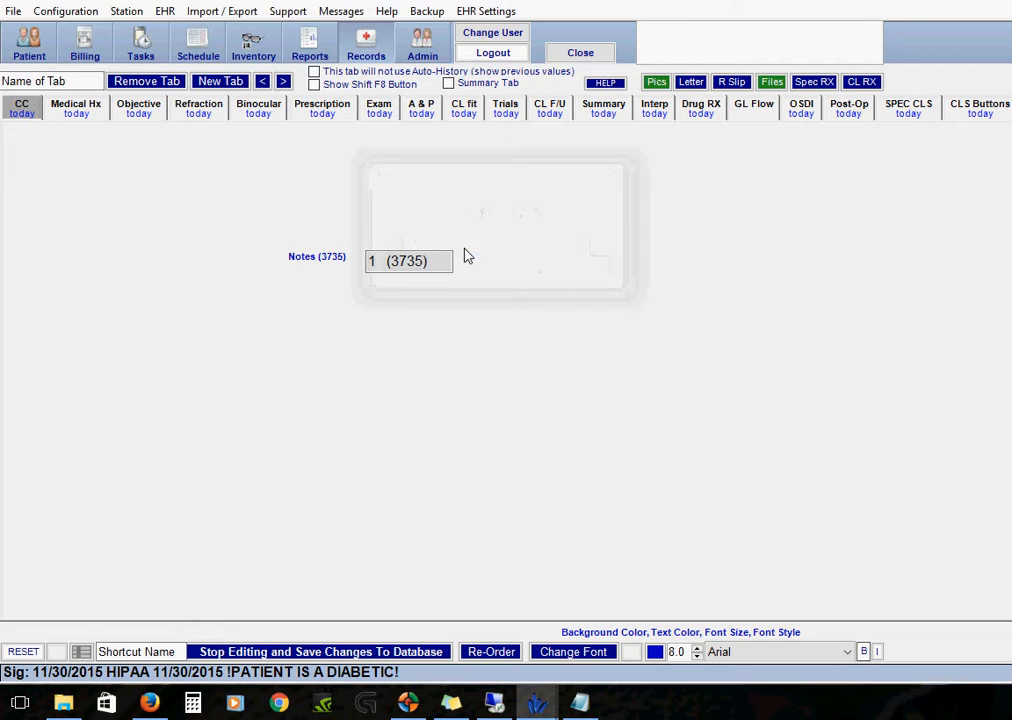
Move the Notes label and its box to the upper-left area of the tab, with the box directly beside the label
left_click_drag(418, 259, 371, 259)
left_click_drag(294, 256, 392, 307)
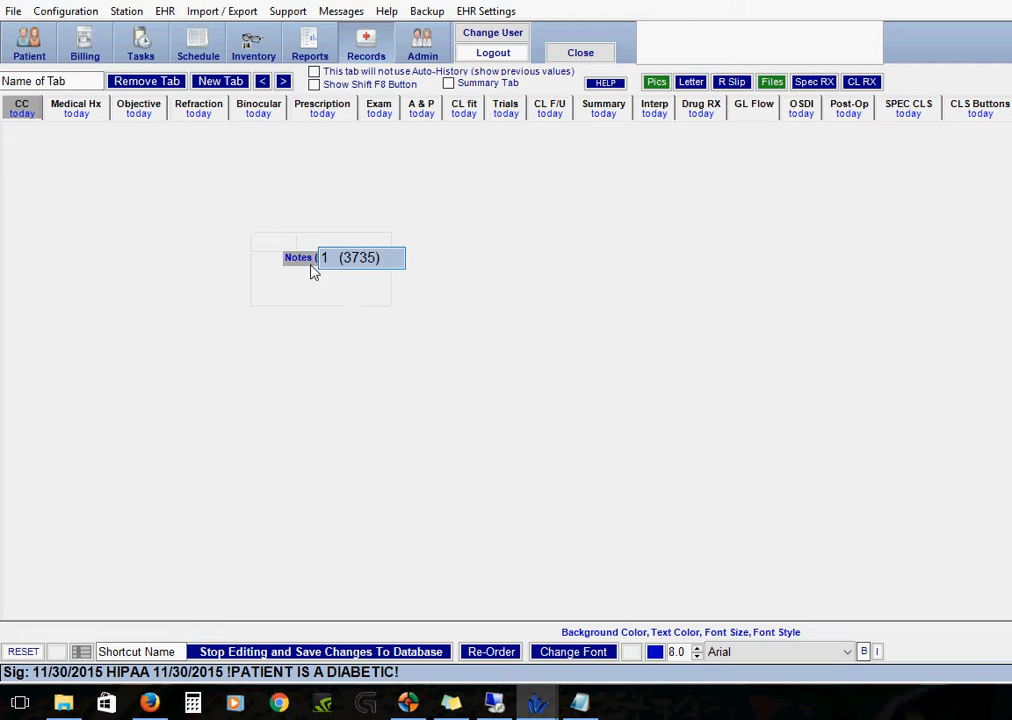
left_click_drag(289, 264, 129, 174)
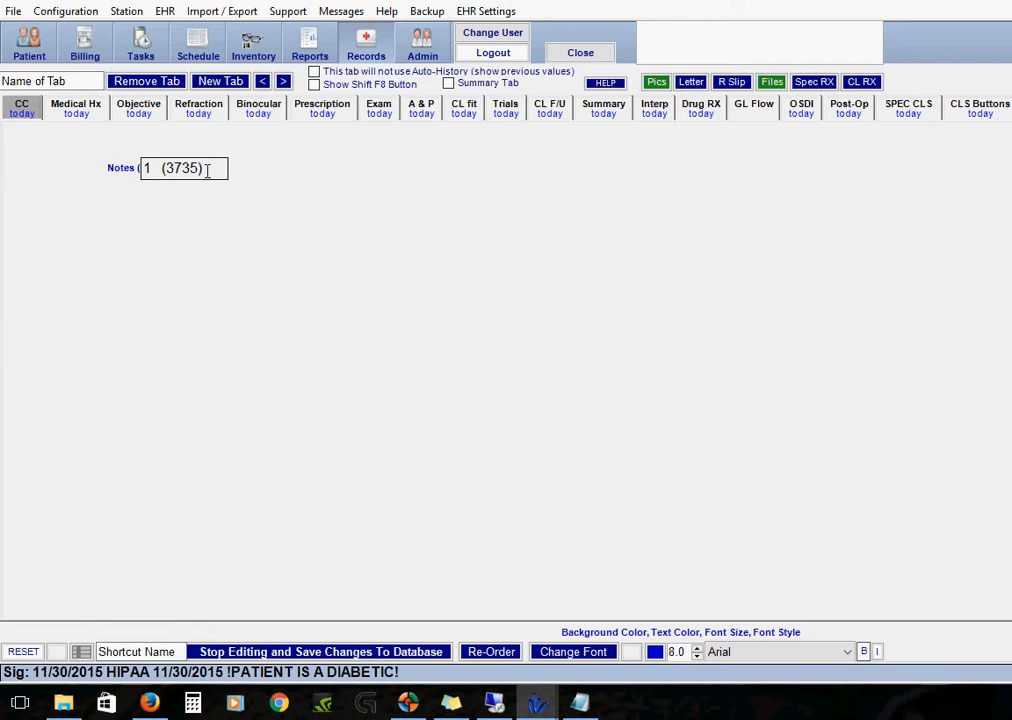
left_click_drag(210, 169, 426, 312)
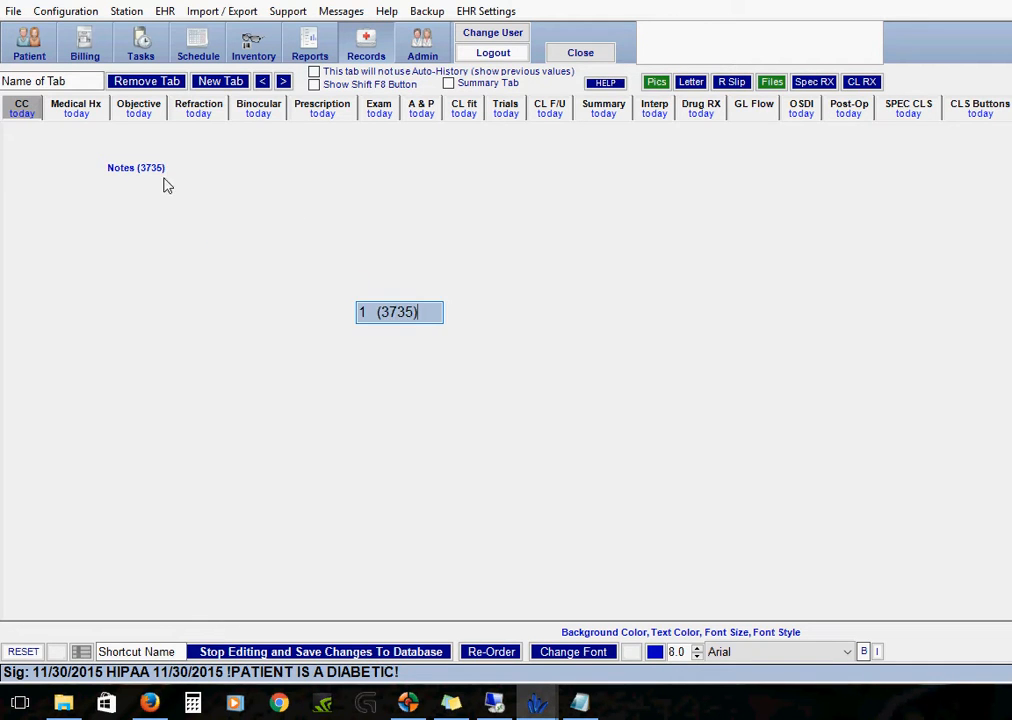
left_click_drag(152, 175, 96, 167)
left_click(190, 259)
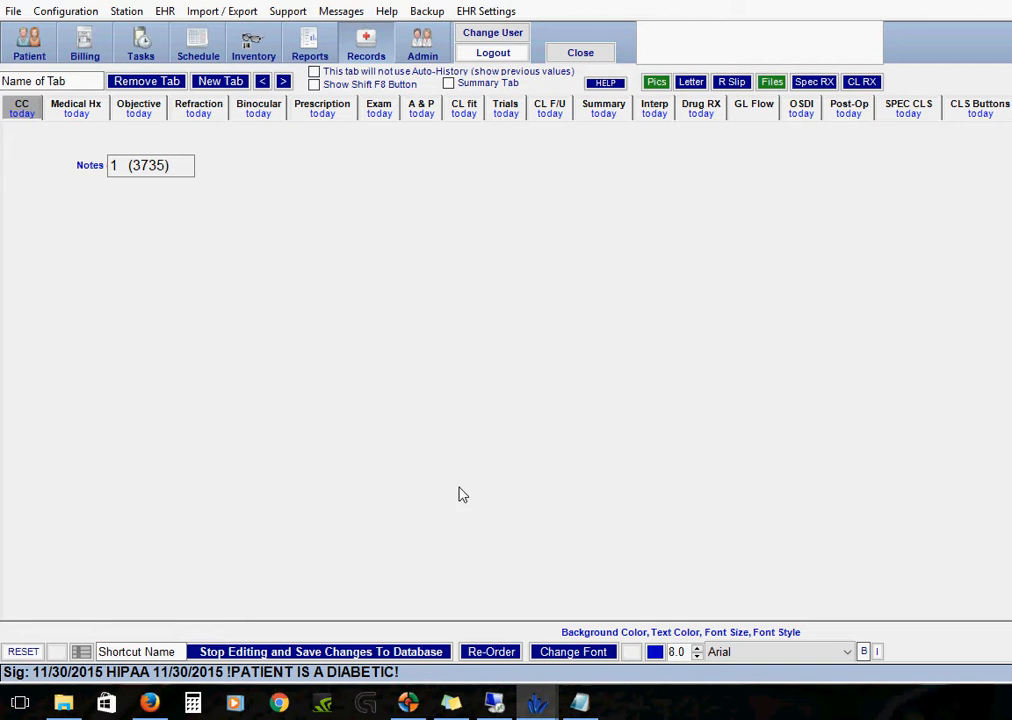
Create another record field named Notes2 in Edit Records, using the Text with 1 Line Box type
mouse_move(545, 708)
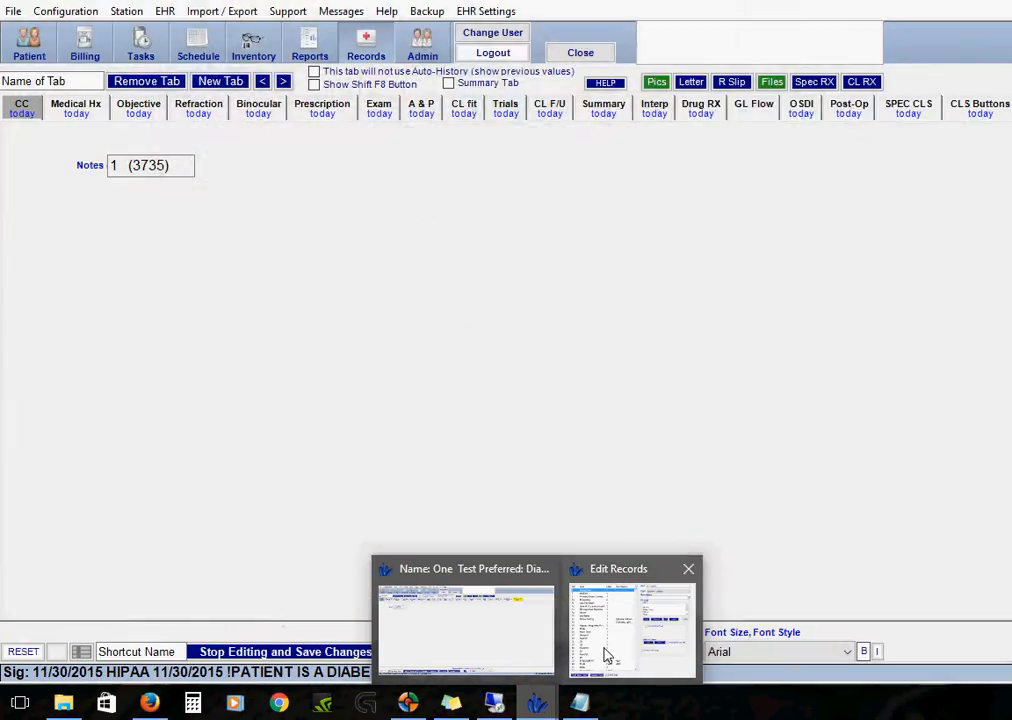
left_click(606, 655)
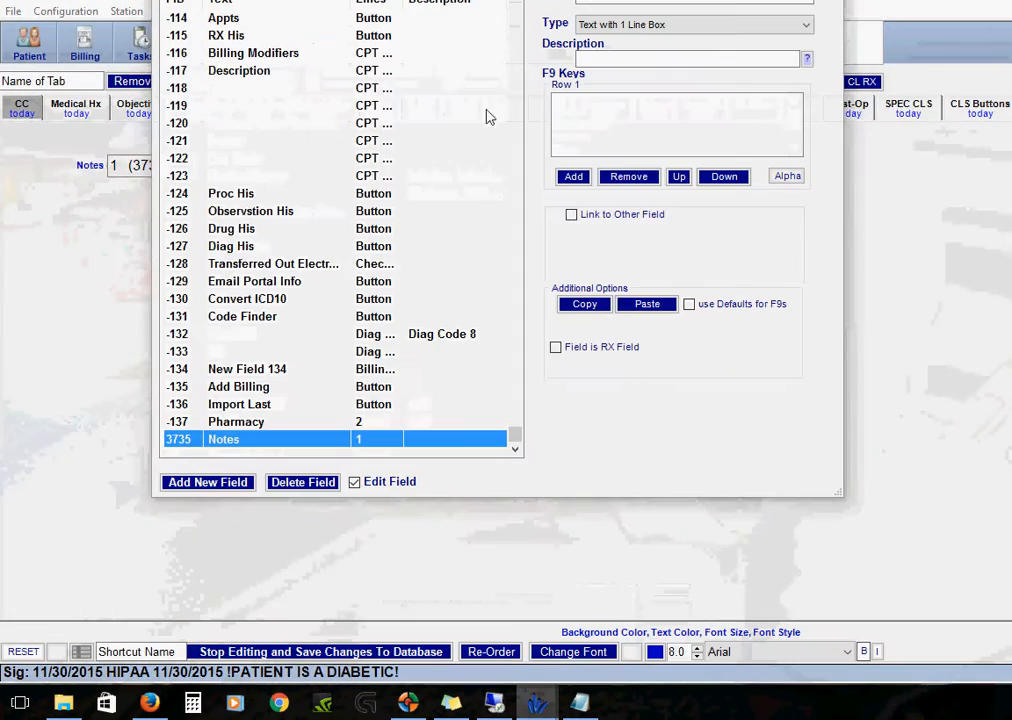
left_click_drag(575, 75, 666, 95)
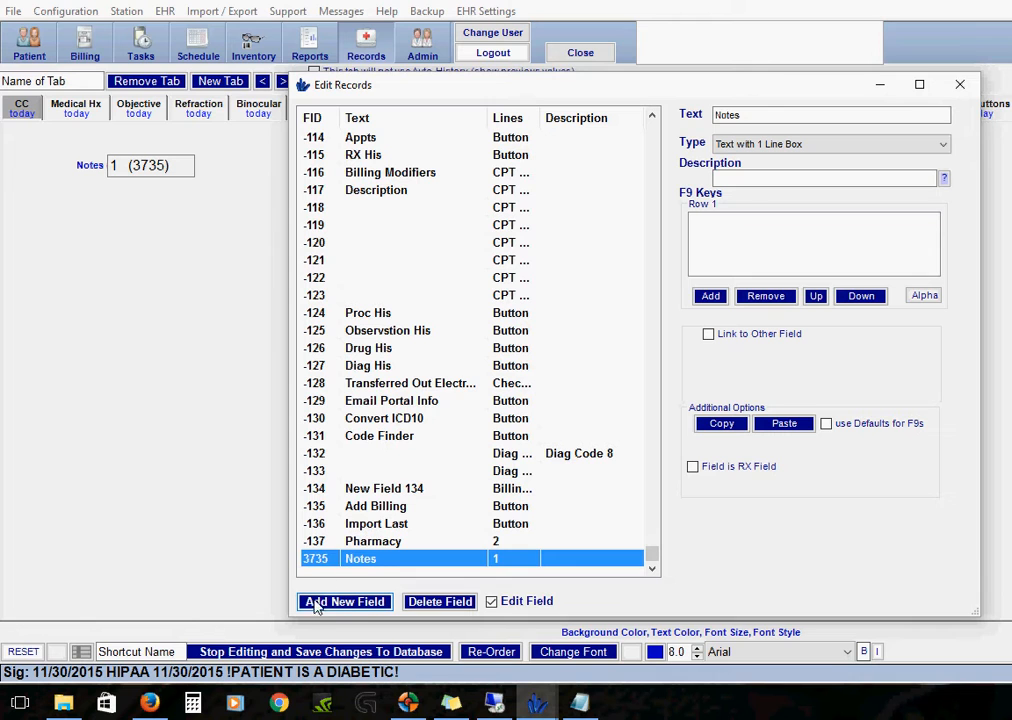
left_click(345, 602)
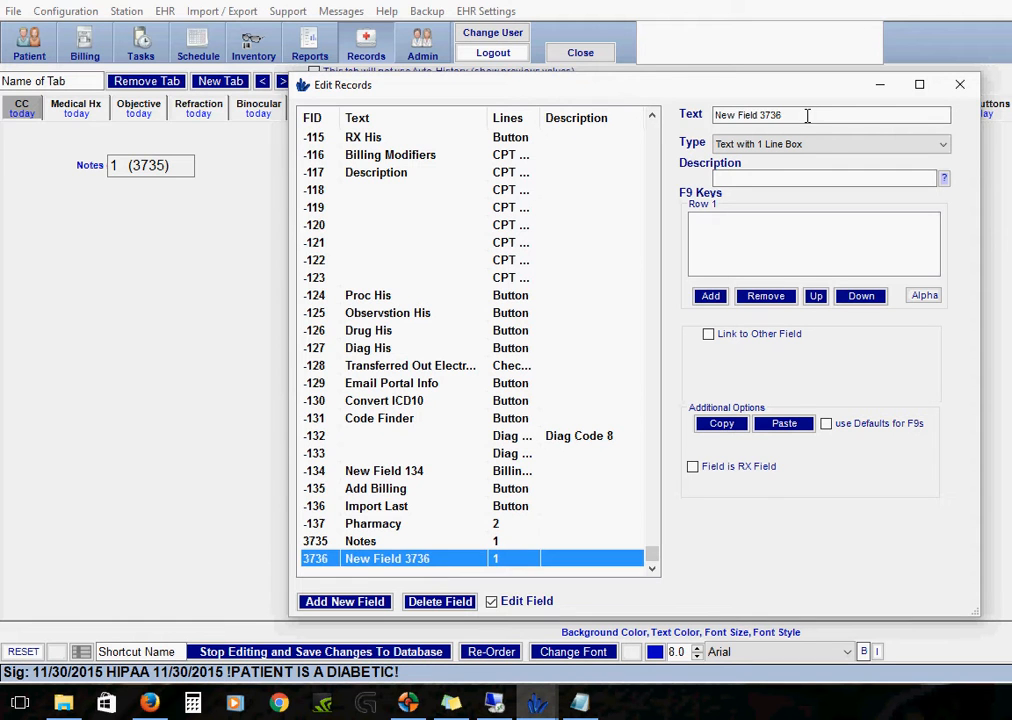
left_click_drag(807, 115, 705, 116)
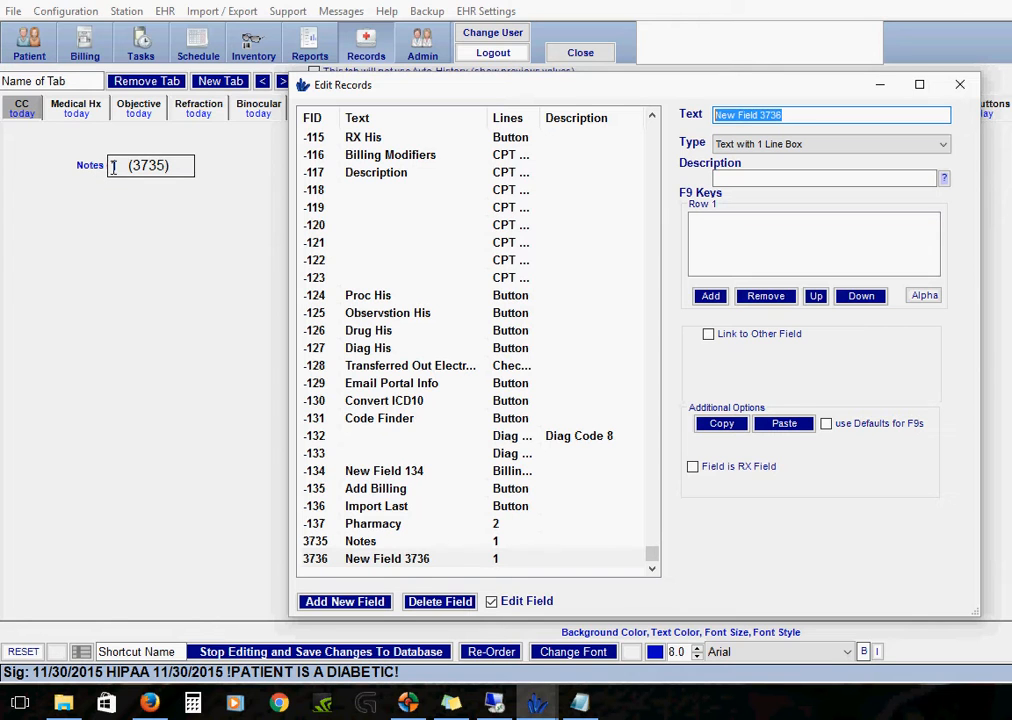
left_click_drag(795, 115, 706, 117)
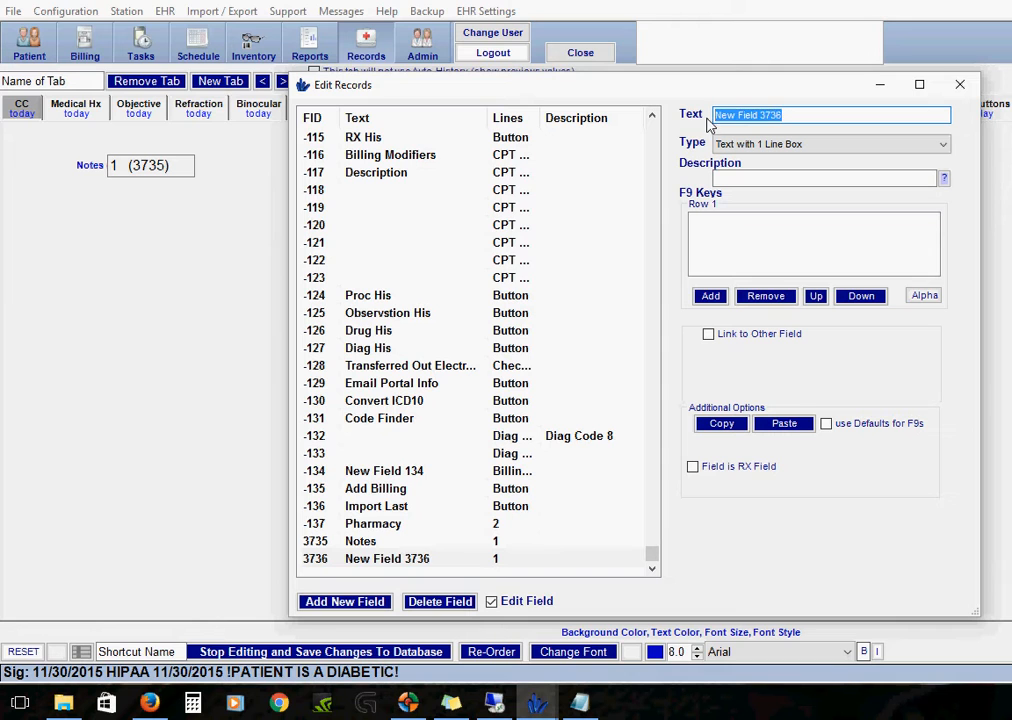
type("Notes2")
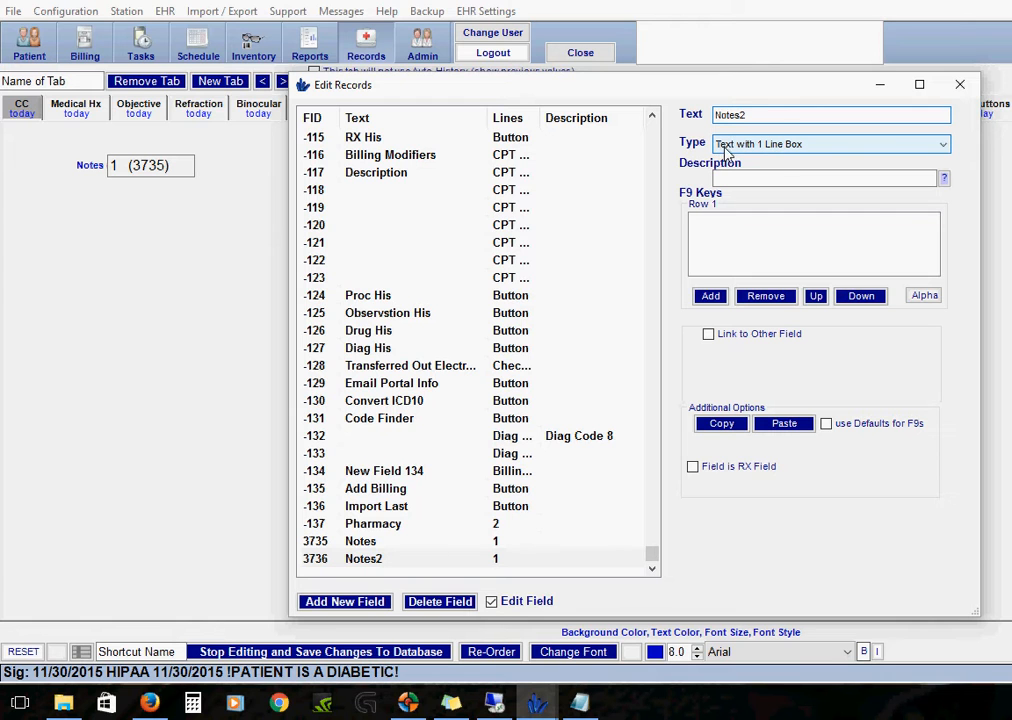
left_click(805, 146)
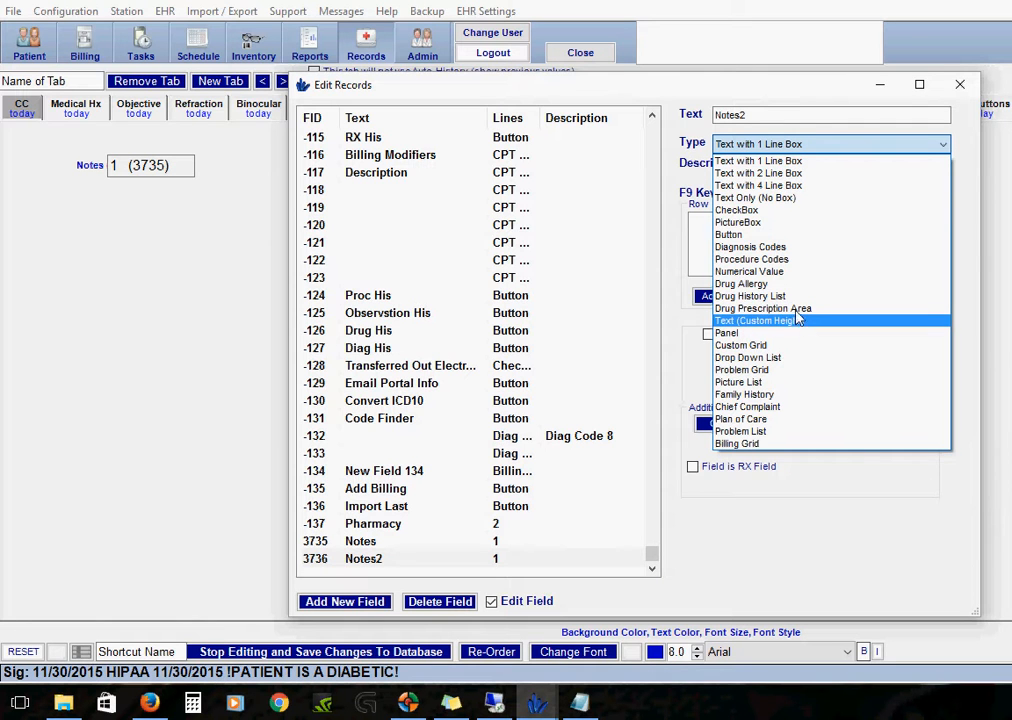
left_click(808, 161)
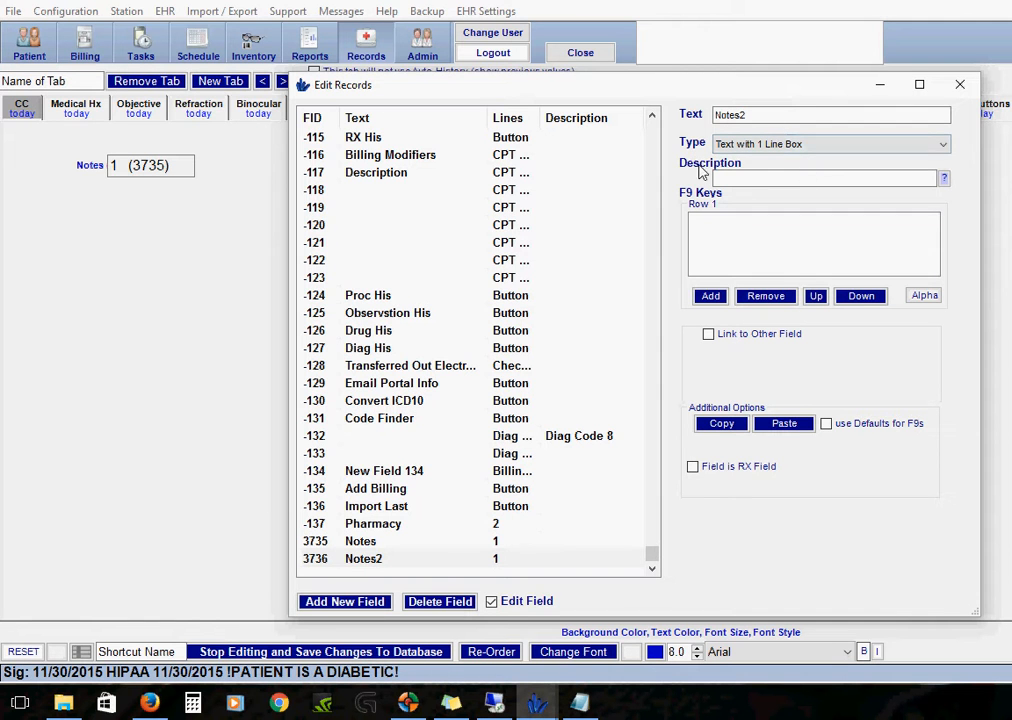
Place the Notes2 field on the tab and line up its label and box directly beneath the Notes field
right_click(86, 224)
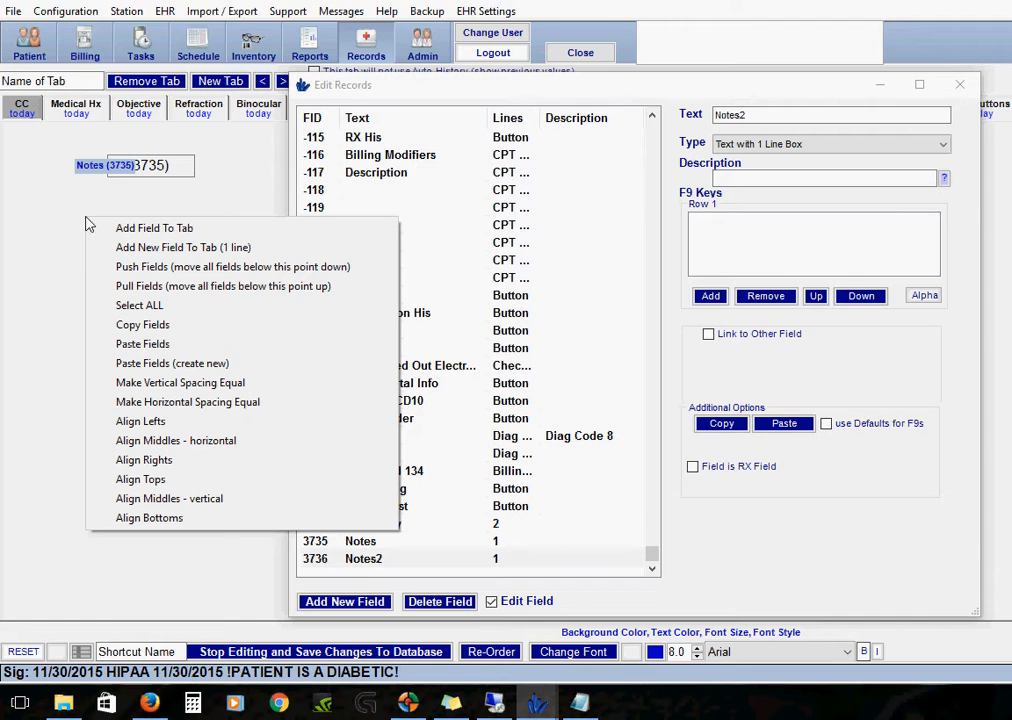
left_click(155, 228)
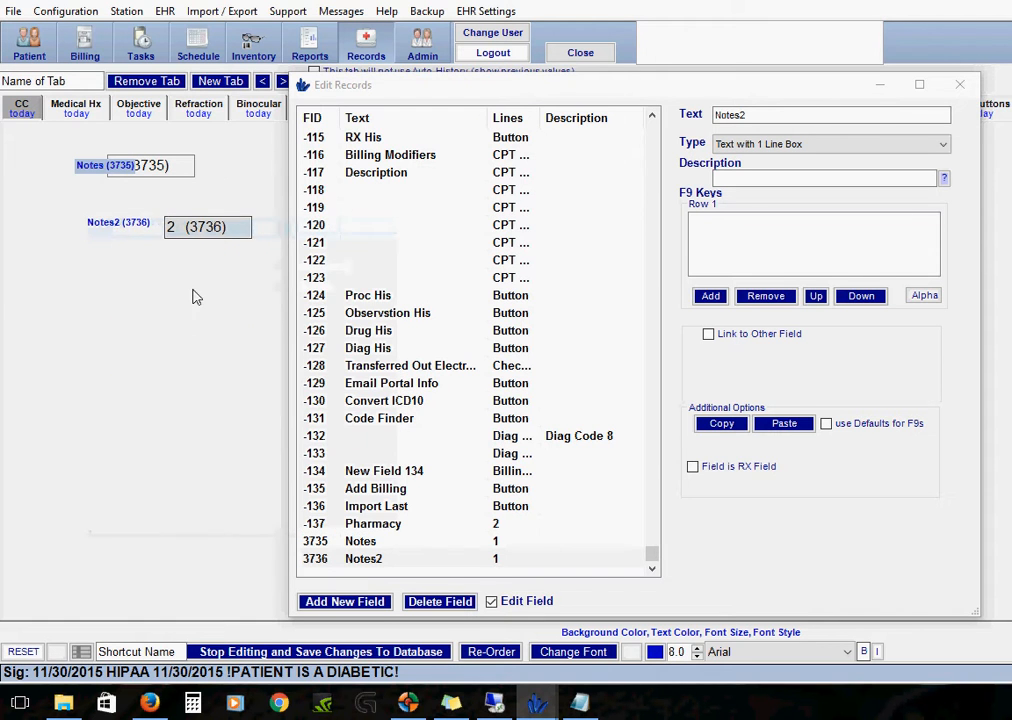
left_click_drag(120, 222, 100, 205)
left_click(191, 227)
left_click_drag(191, 227, 131, 193)
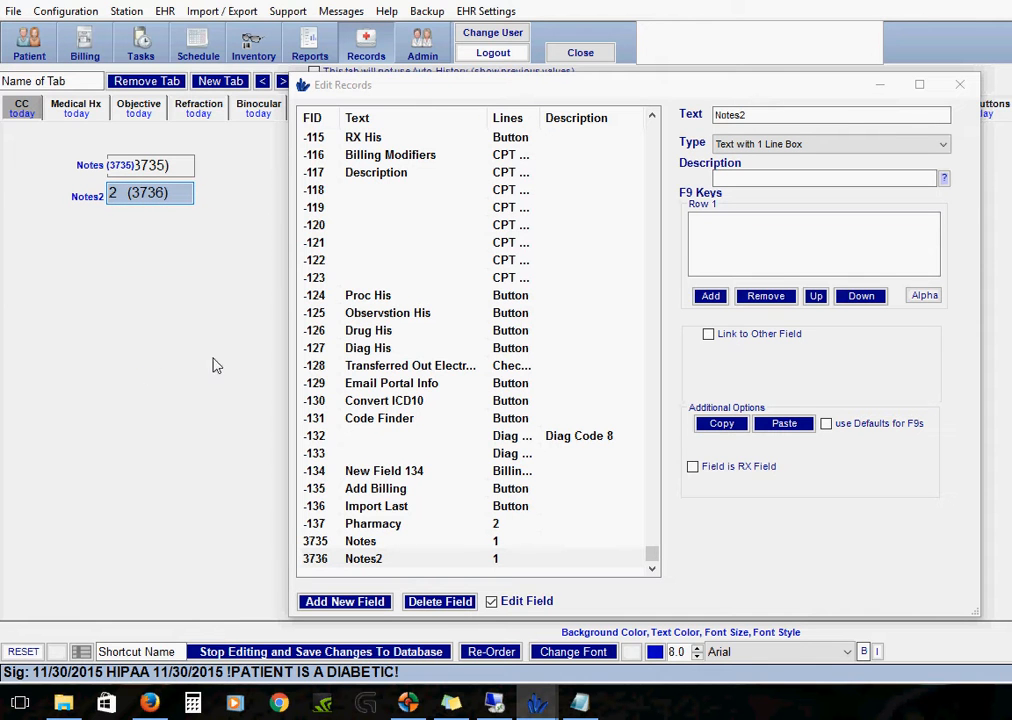
Create a third record field named Notes3
left_click_drag(454, 88, 488, 85)
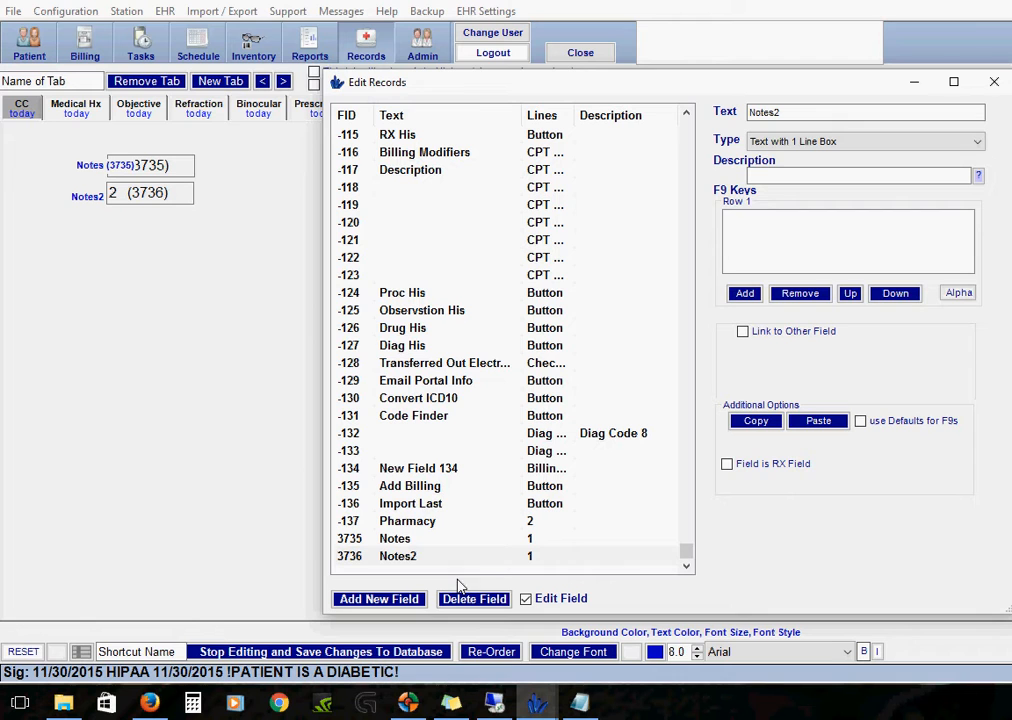
left_click(397, 604)
left_click_drag(832, 113, 692, 113)
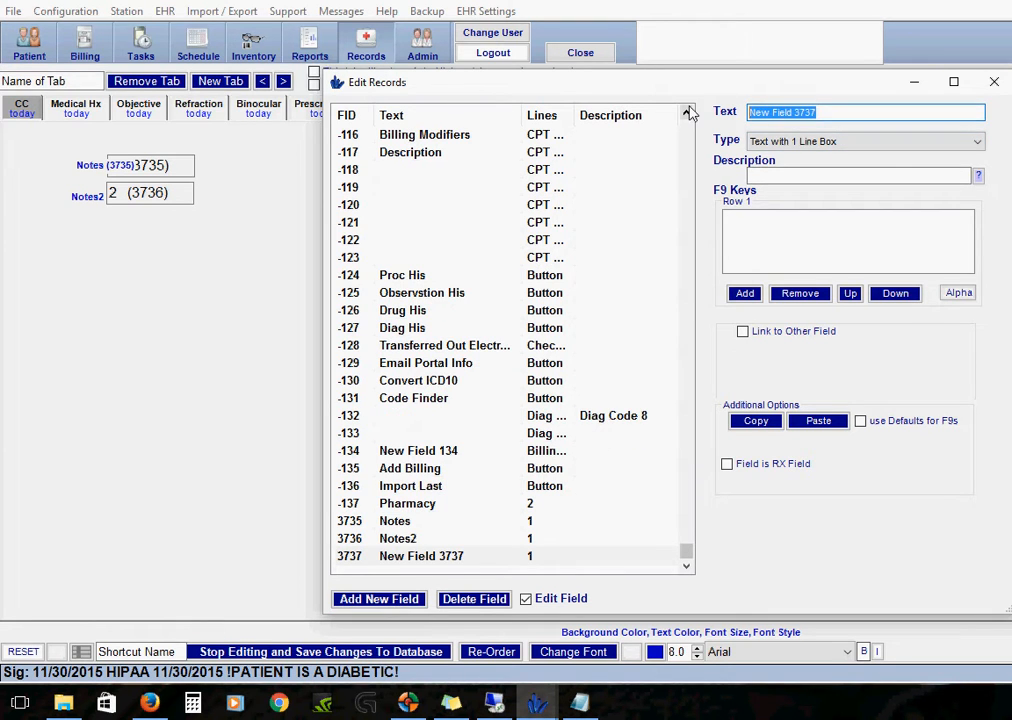
type("Notes3")
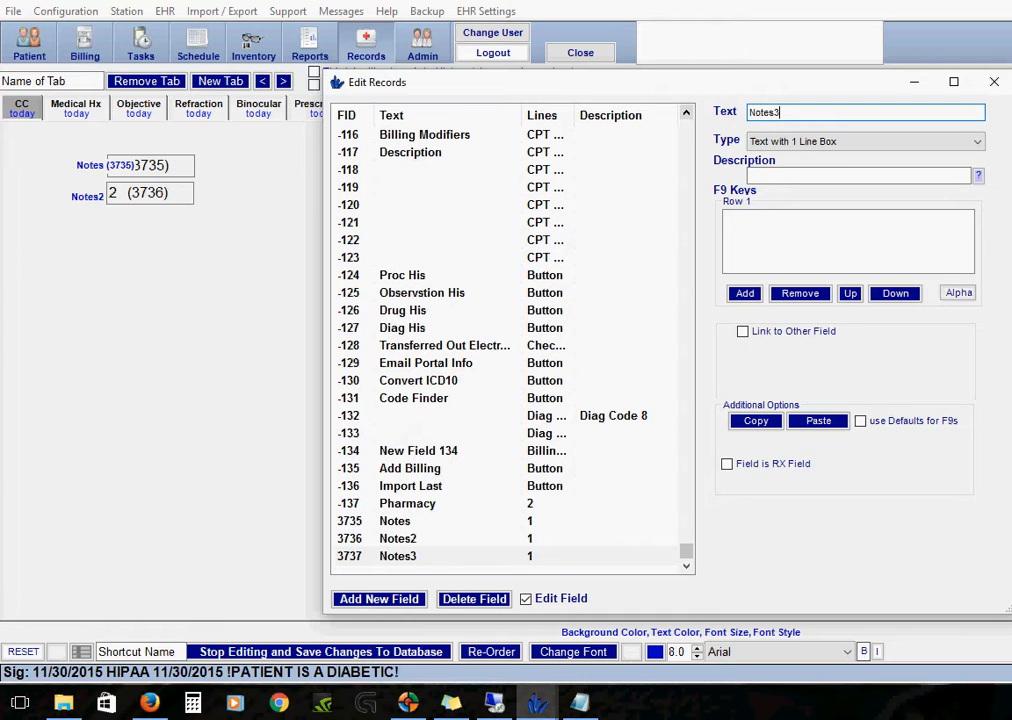
Try the custom-height, one-line, two-line and four-line text types on the Notes3 field to compare their F9 key rows
left_click(860, 141)
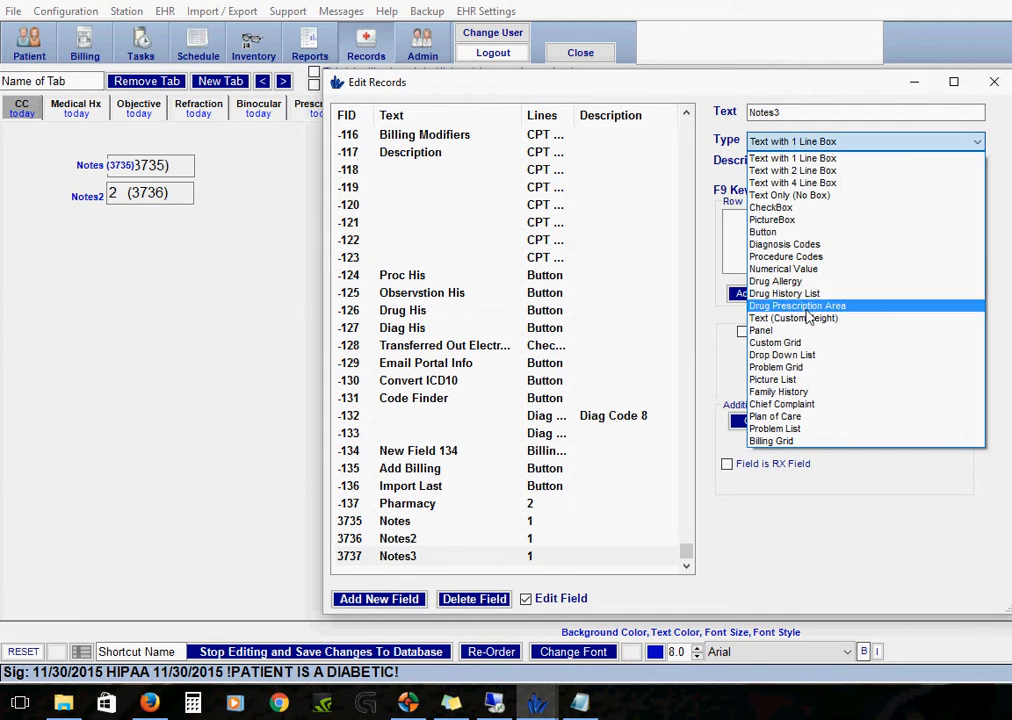
left_click(826, 318)
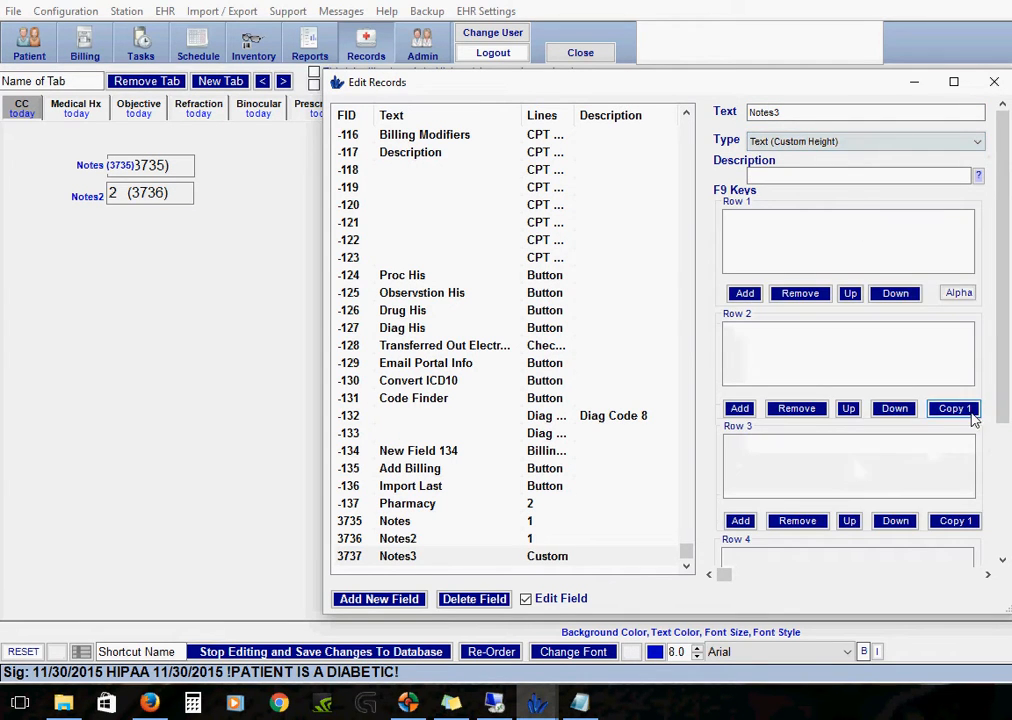
left_click(838, 145)
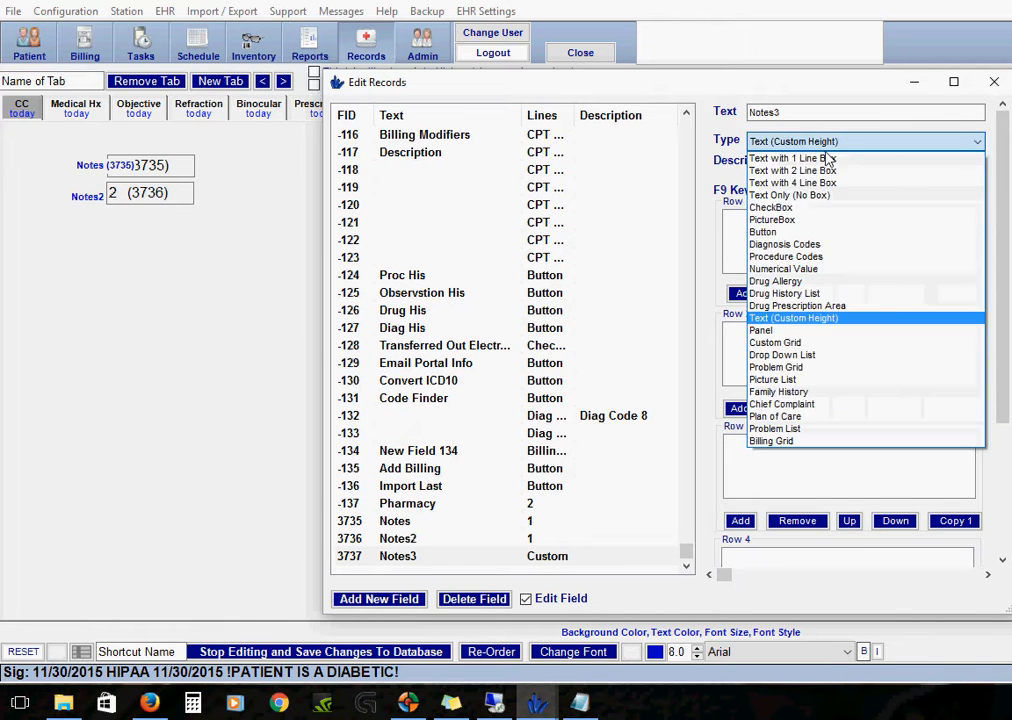
left_click(816, 159)
left_click(820, 146)
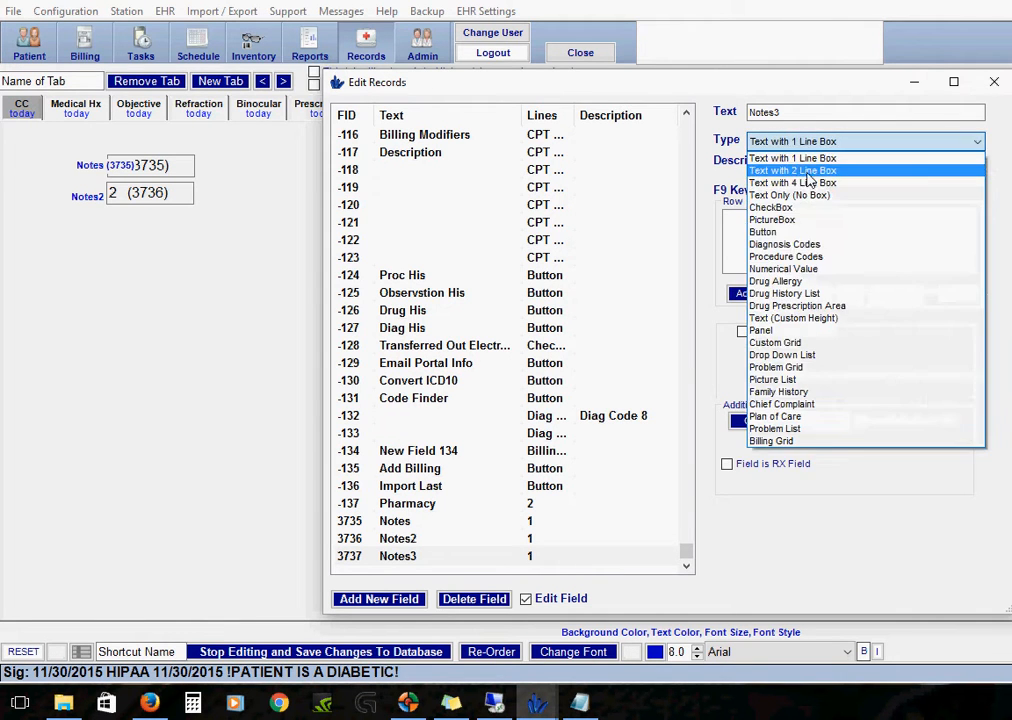
left_click(825, 170)
left_click(820, 143)
left_click(800, 183)
left_click(820, 142)
left_click(818, 159)
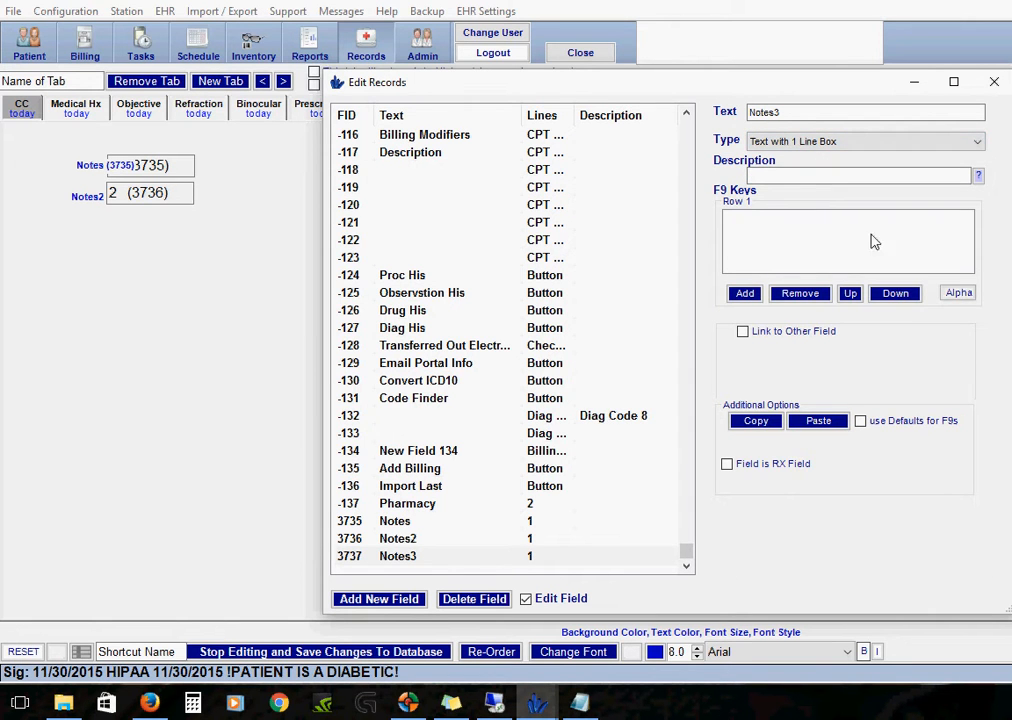
left_click(812, 145)
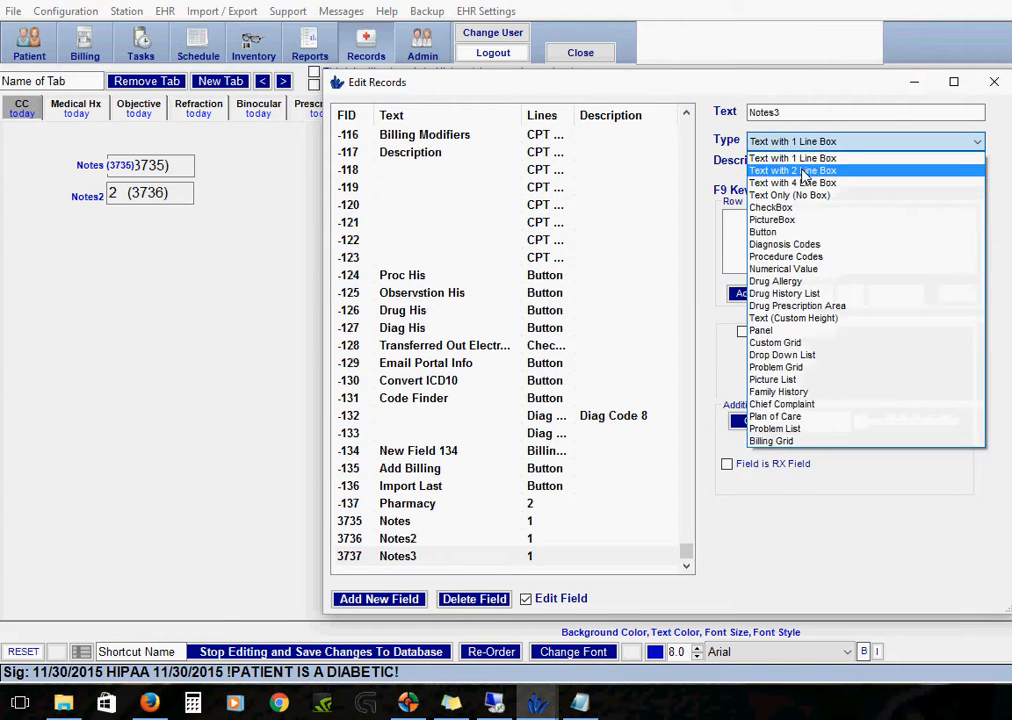
left_click(796, 169)
Set the Notes3 field's type to Text with 4 Line Box
left_click(805, 141)
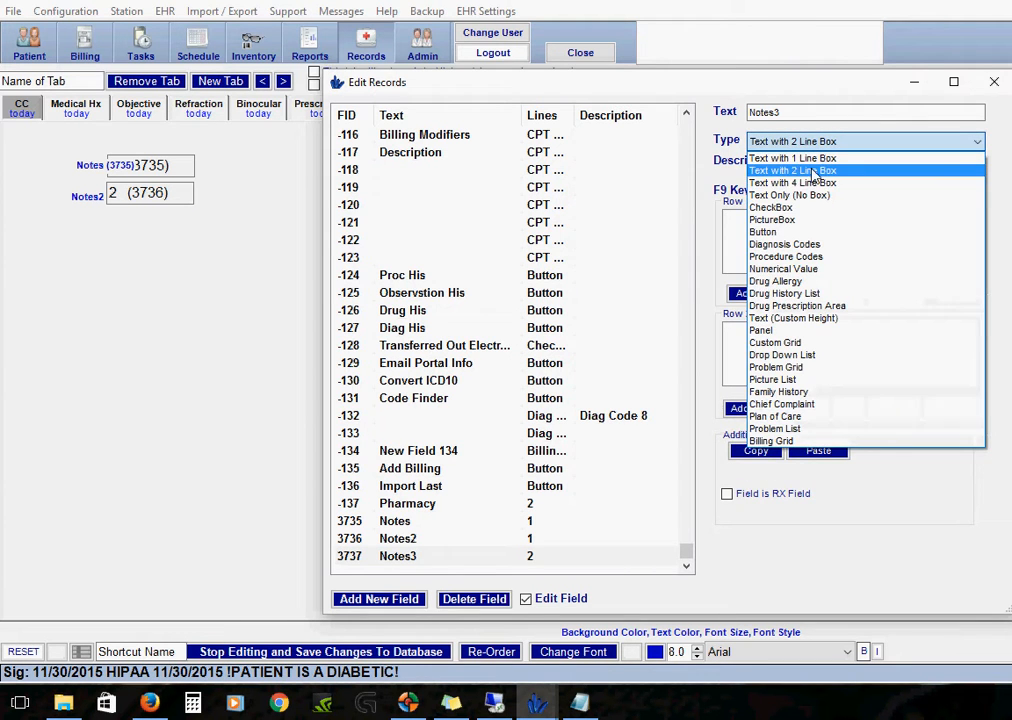
left_click(805, 183)
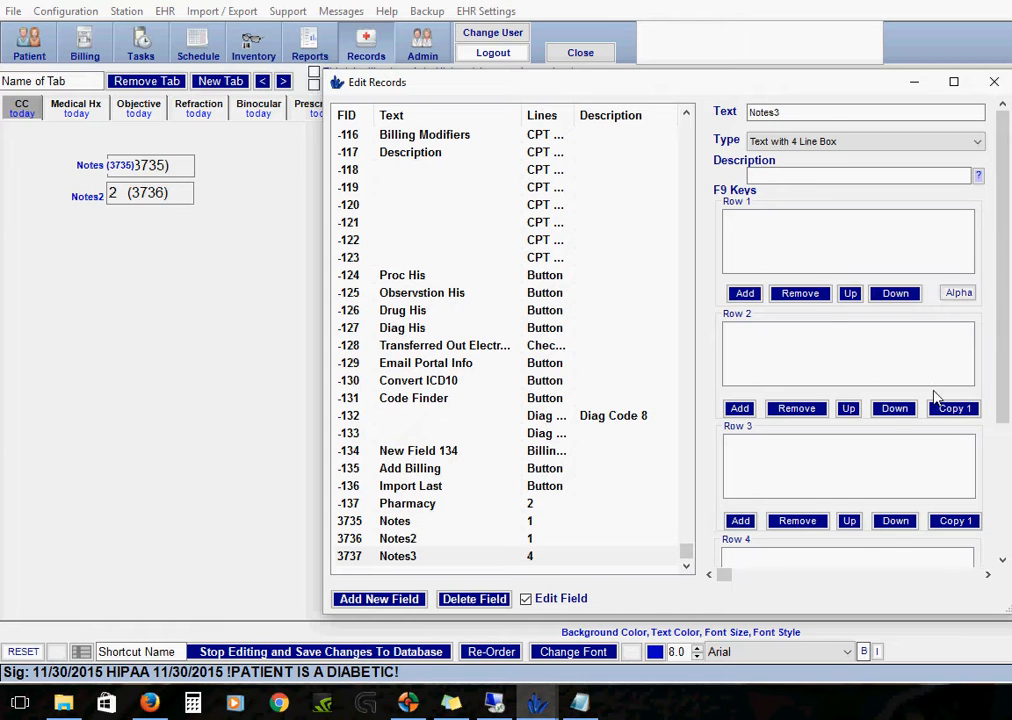
Add the F9 key text "test" to Row 1 of Notes3 and copy it to Rows 2 and 3
left_click(745, 293)
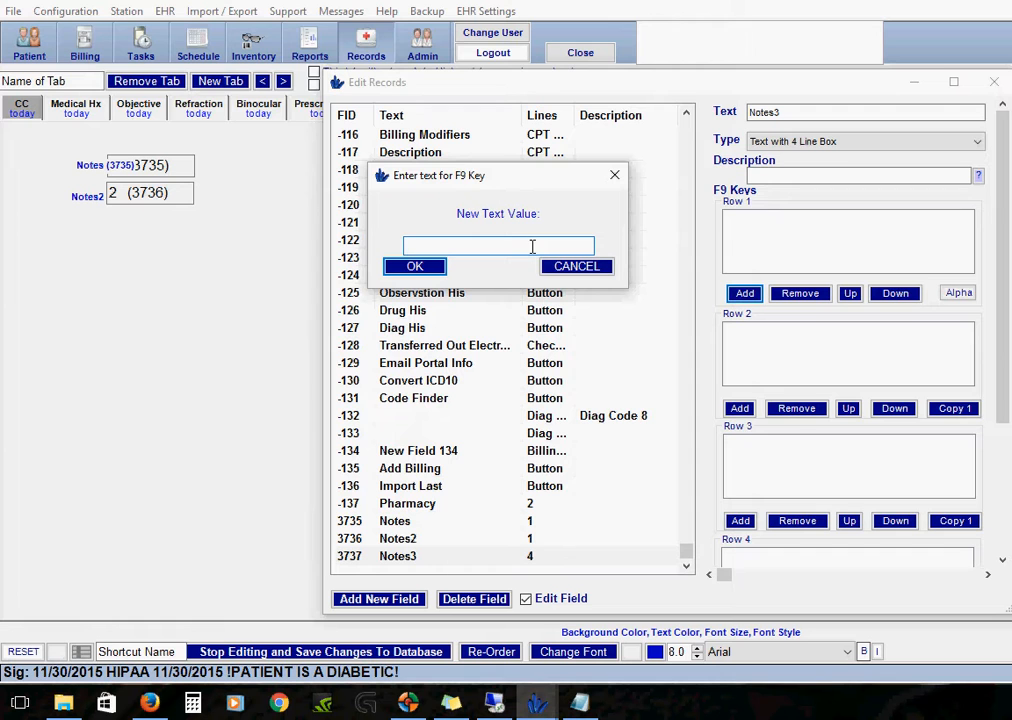
left_click(440, 268)
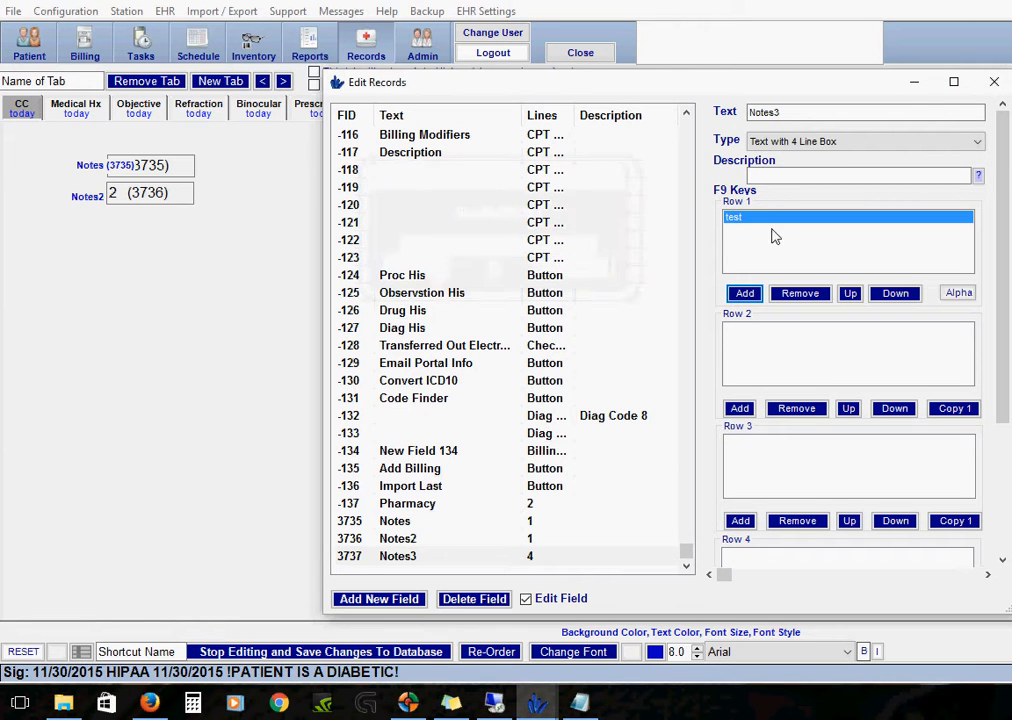
left_click(958, 412)
left_click(955, 521)
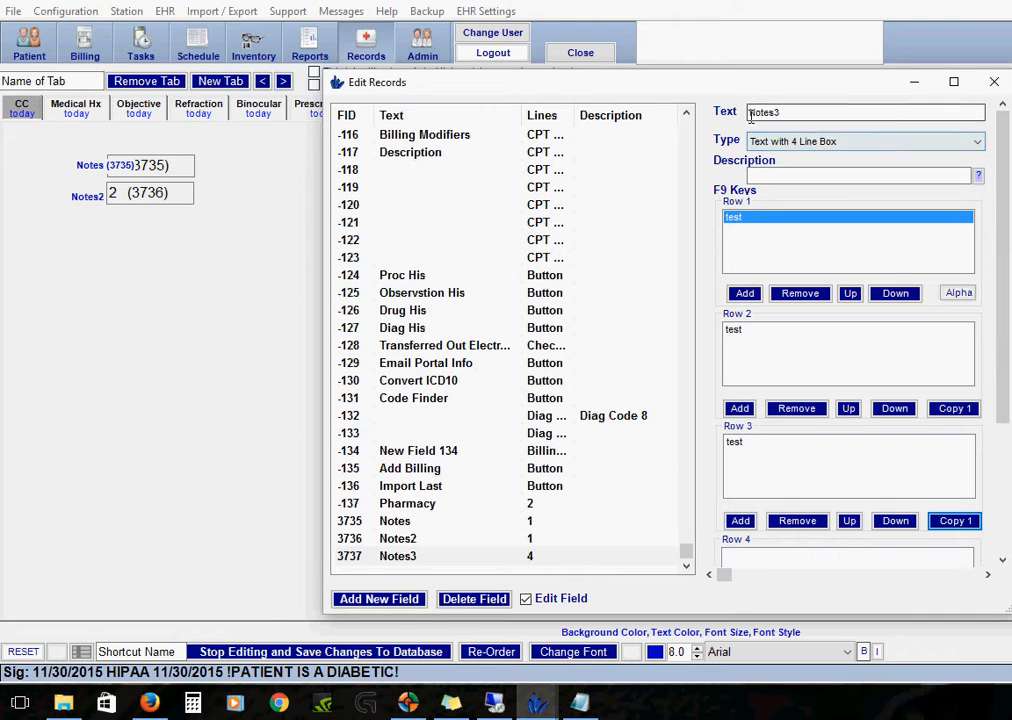
Add the Notes3 field to the tab and line up its label and box directly below Notes2
left_click(87, 235)
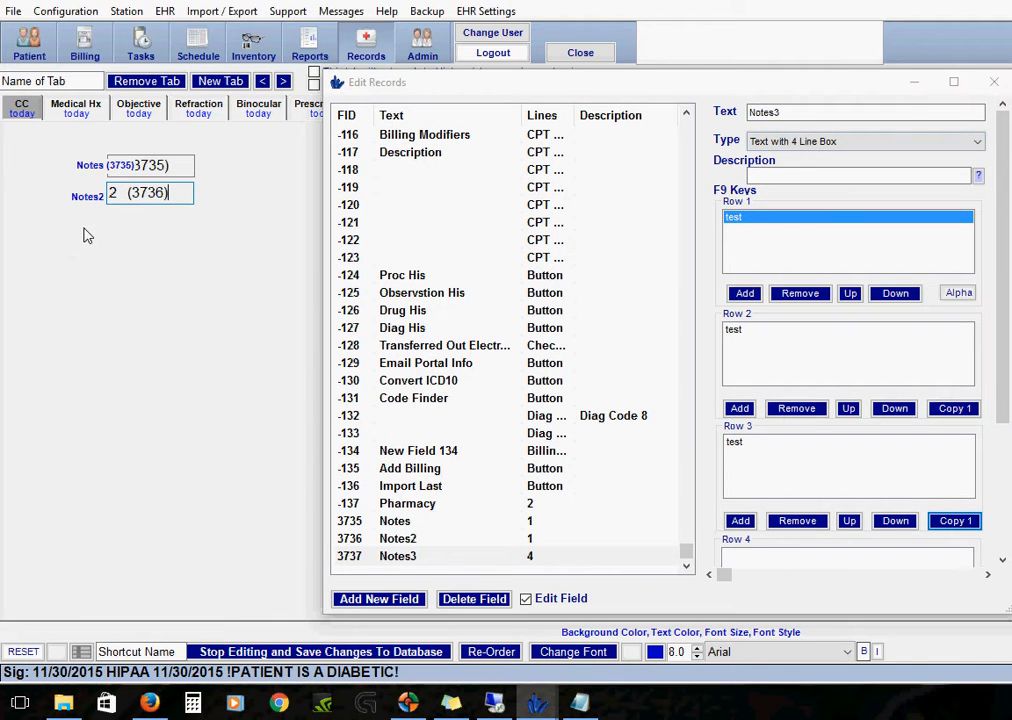
right_click(86, 234)
left_click(174, 238)
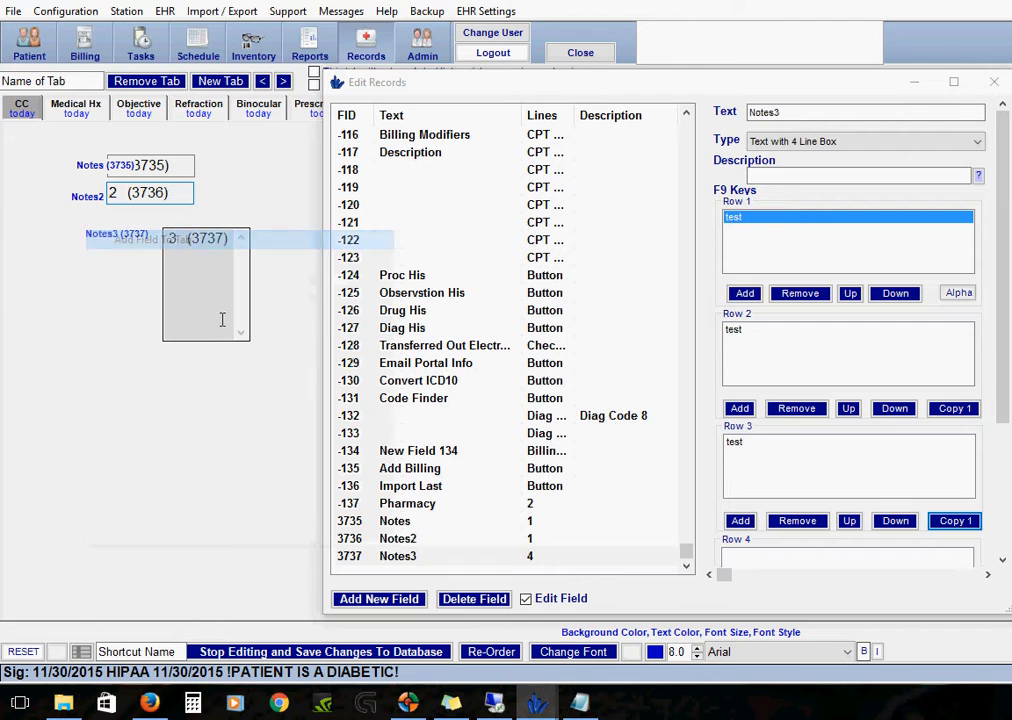
left_click_drag(92, 237, 102, 228)
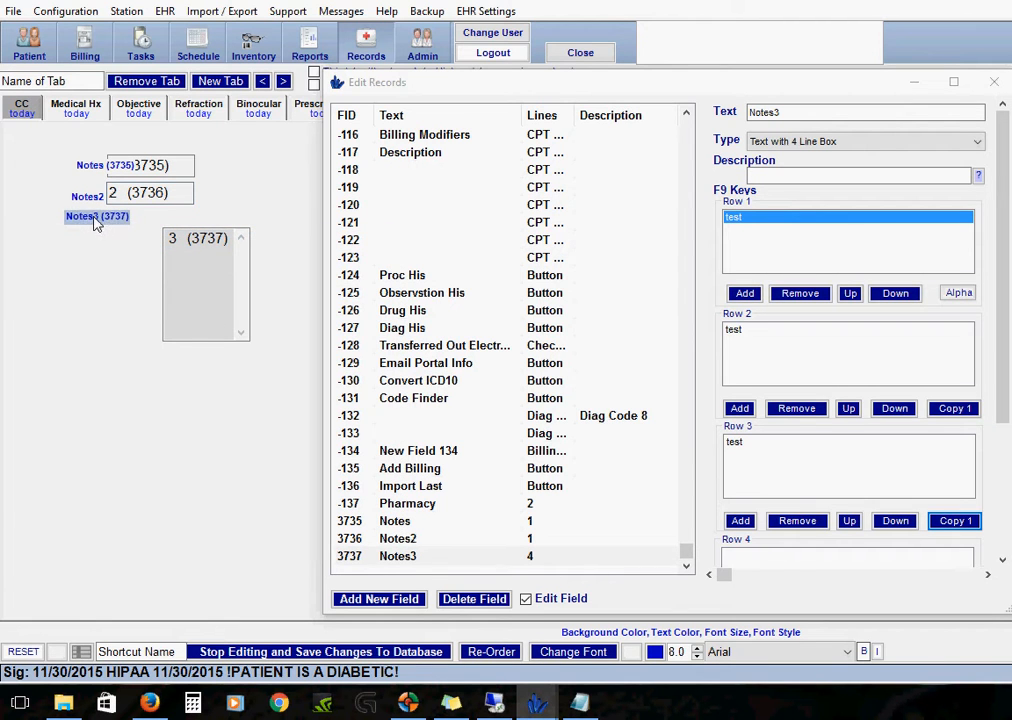
left_click_drag(219, 262, 161, 246)
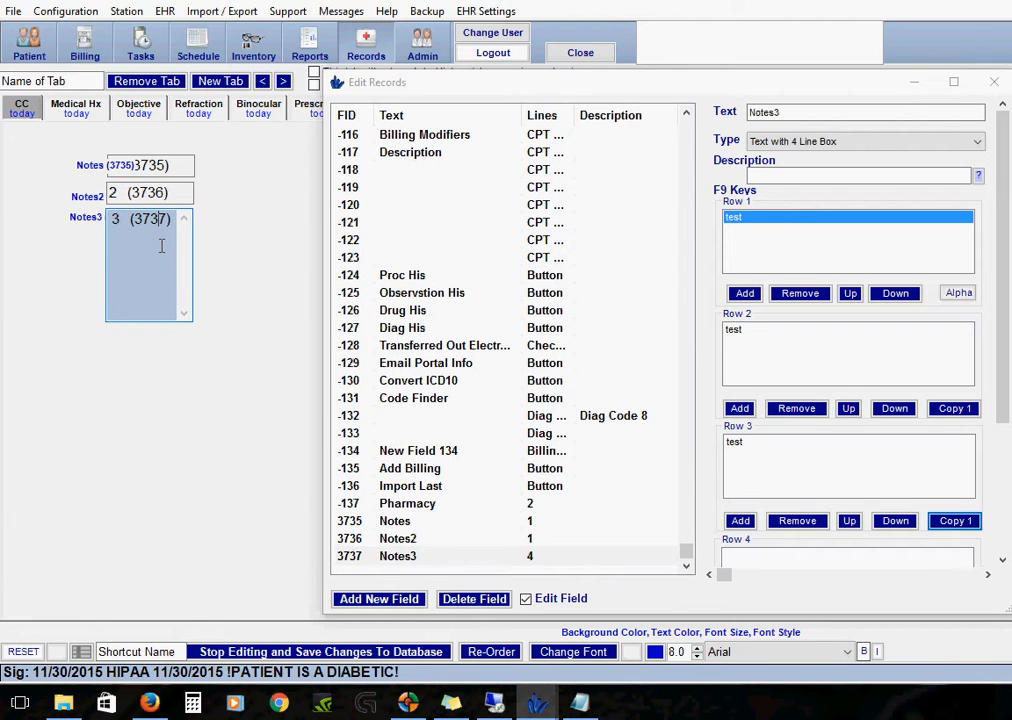
Clear the Edit Records window away from the layout and widen the Notes box to about three times its width
left_click_drag(450, 97, 485, 370)
left_click(186, 192)
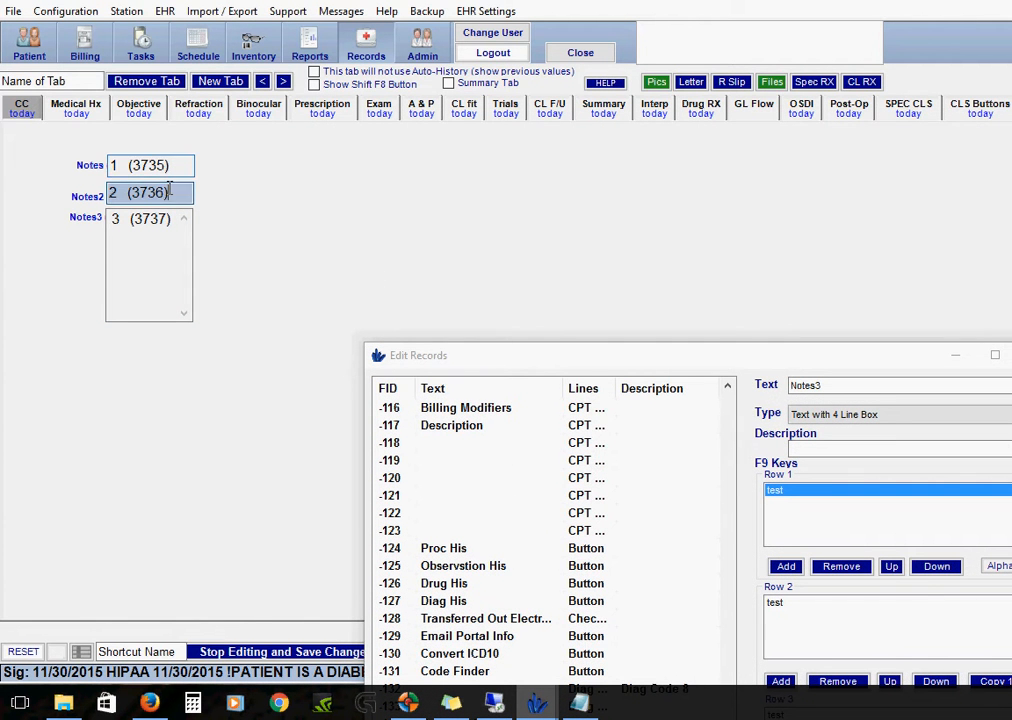
left_click(240, 203)
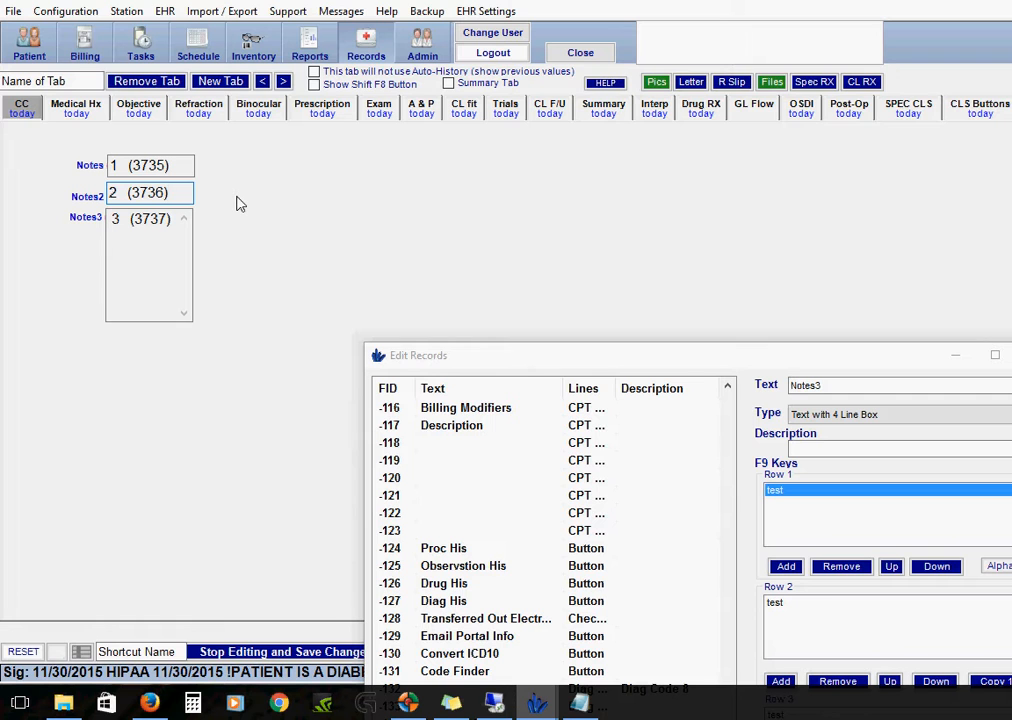
left_click(190, 165)
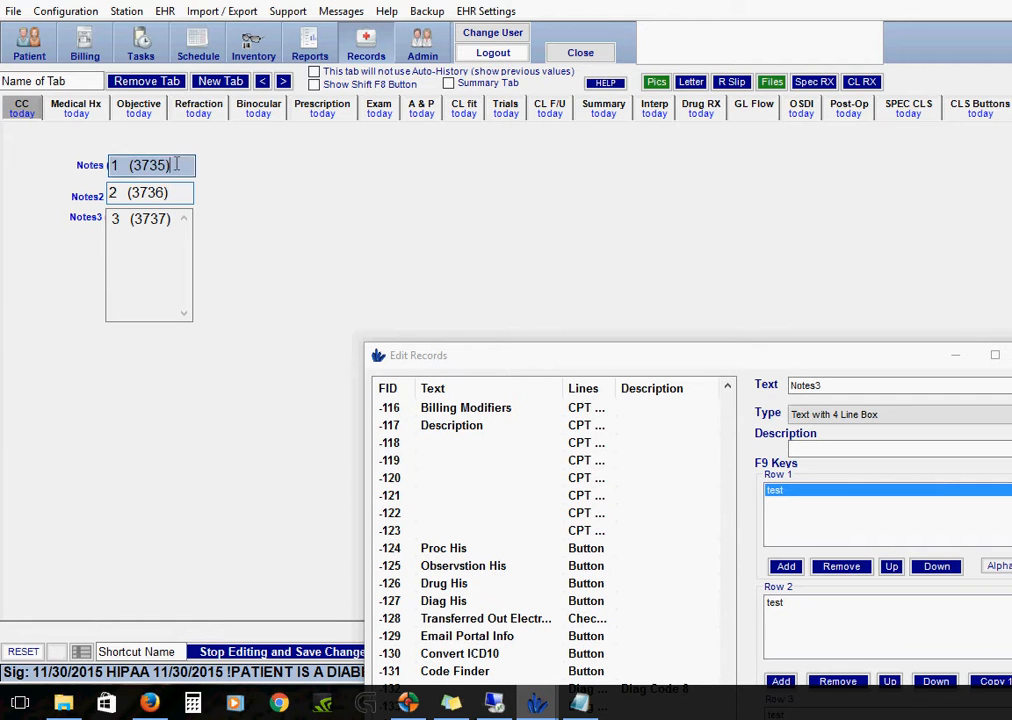
key("shift+Right")
key("shift+Right")
key("shift+Right")
key("shift+Right")
key("shift+Right")
key("shift+Right")
key("shift+Right")
key("shift+Right")
key("shift+Right")
key("shift+Right")
key("shift+Right")
key("shift+Right")
key("shift+Right")
key("shift+Right")
key("shift+Right")
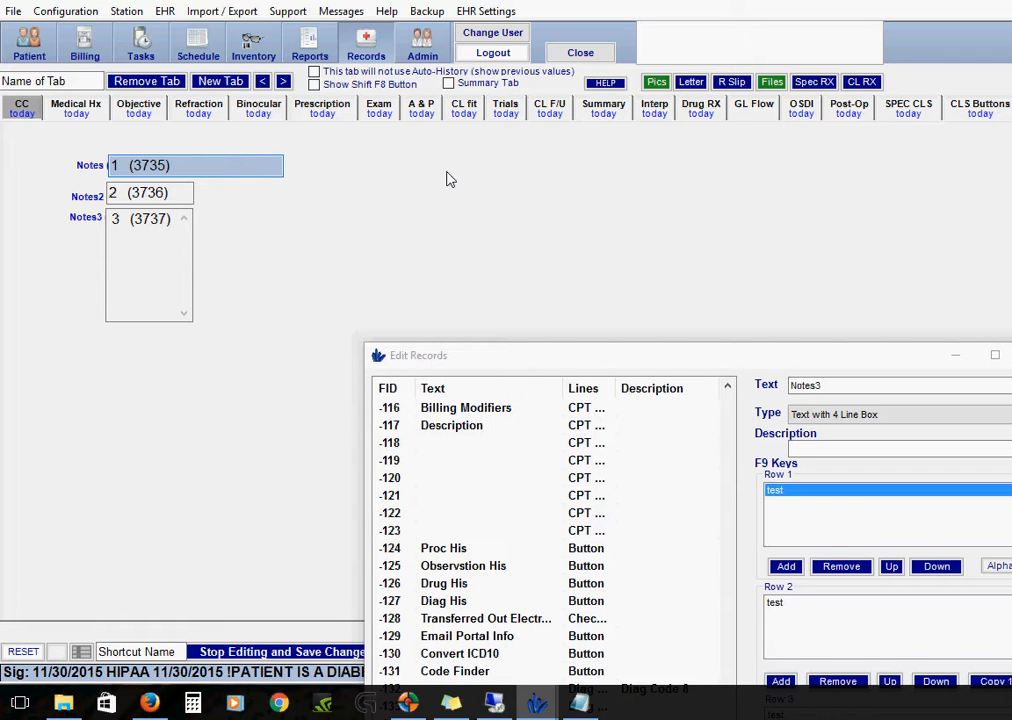
key("shift+Right")
key("shift+Right")
key("shift+Right")
key("shift+Right")
key("shift+Right")
key("shift+Right")
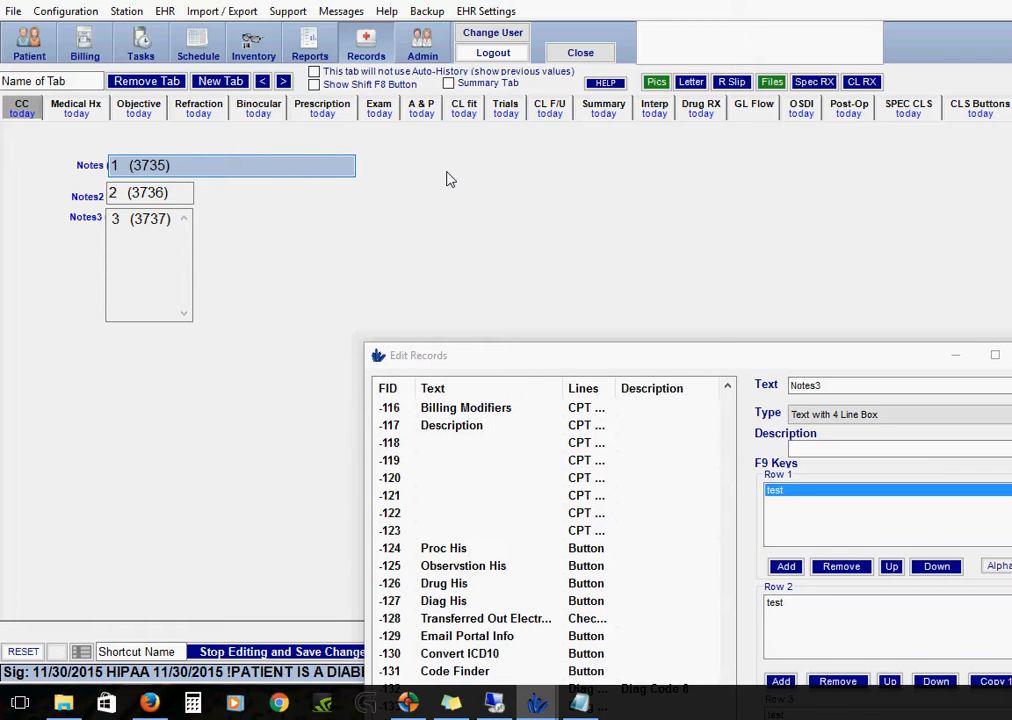
left_click(285, 269)
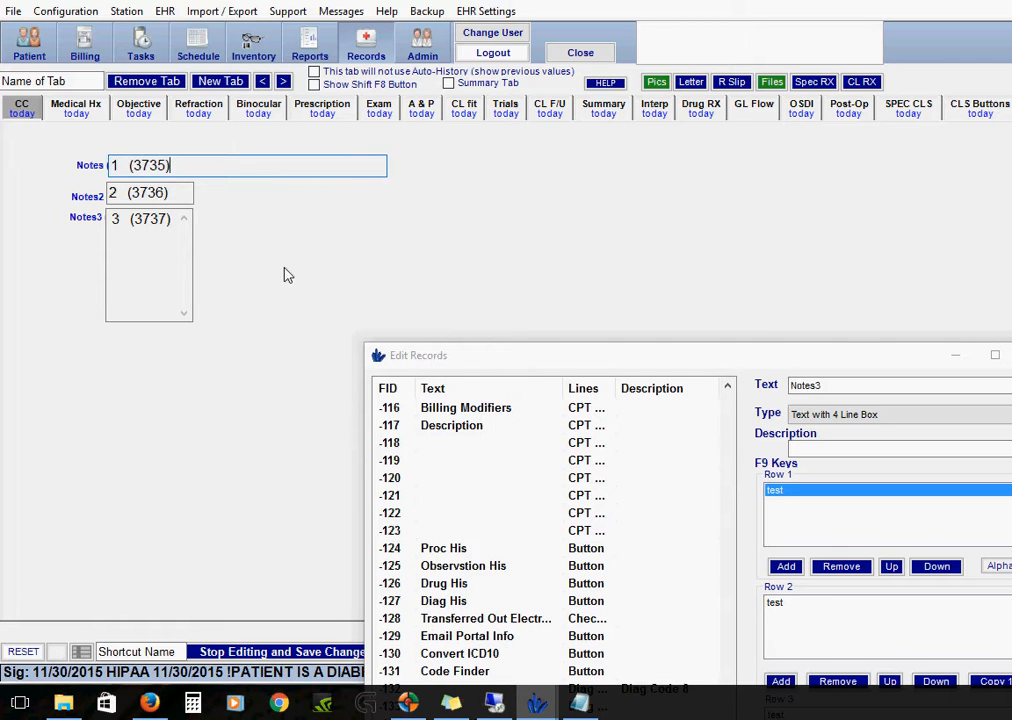
Select the Notes3, Notes2 and Notes boxes together and give them all the same width as Notes
left_click(160, 225)
left_click(170, 193)
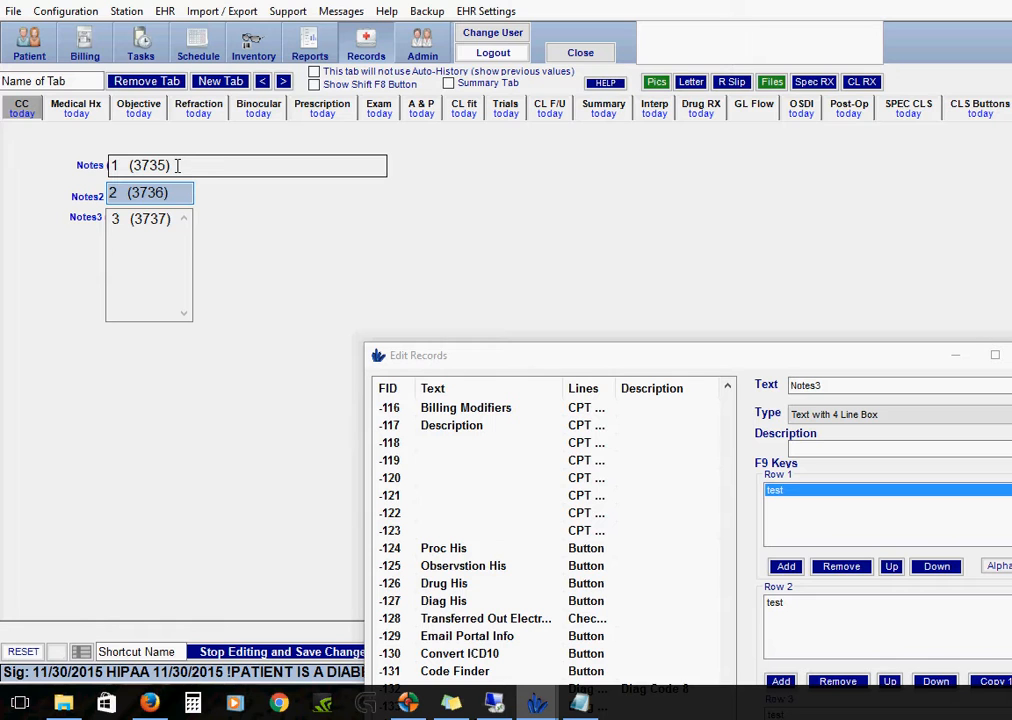
left_click(224, 231)
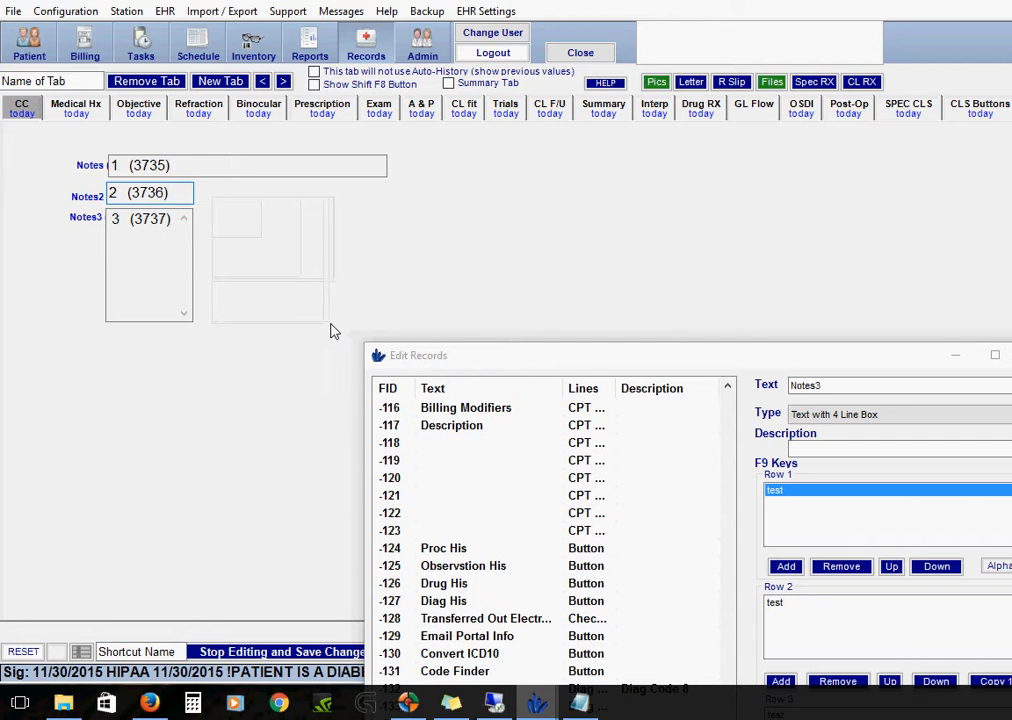
left_click(174, 248)
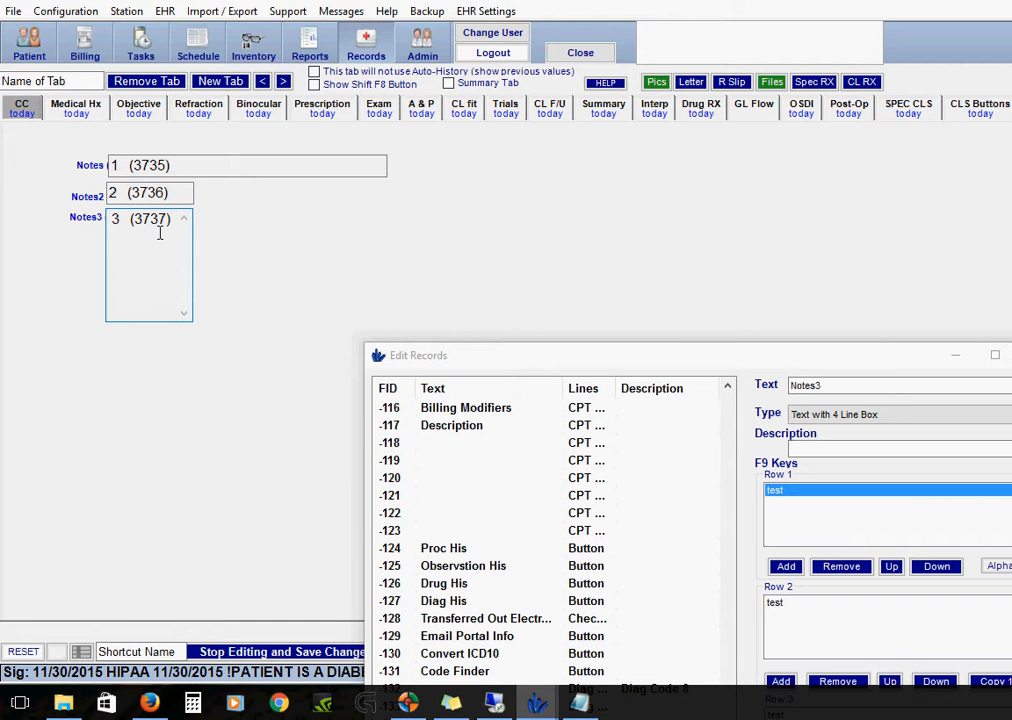
left_click(160, 233, "ctrl")
left_click(169, 196, "ctrl")
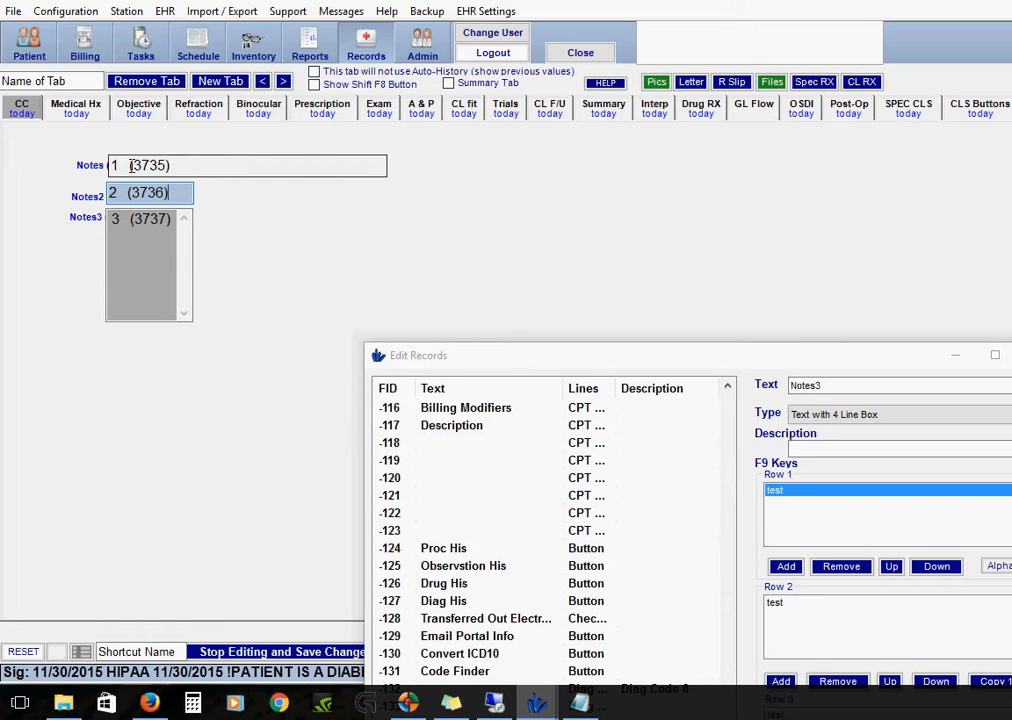
left_click(202, 167)
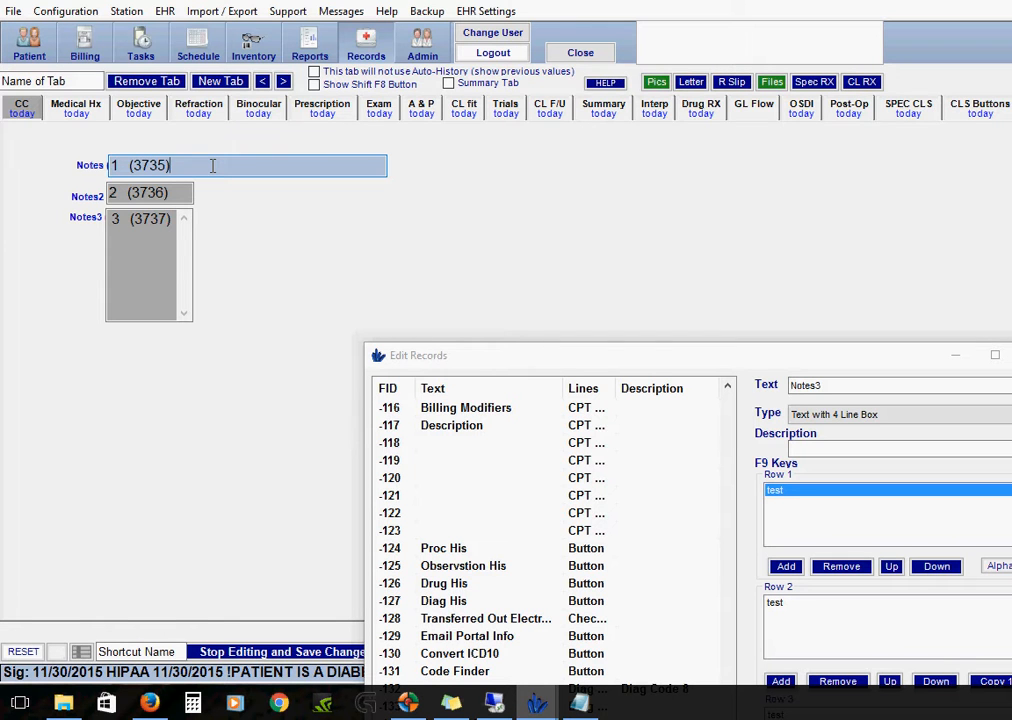
key("ctrl+w")
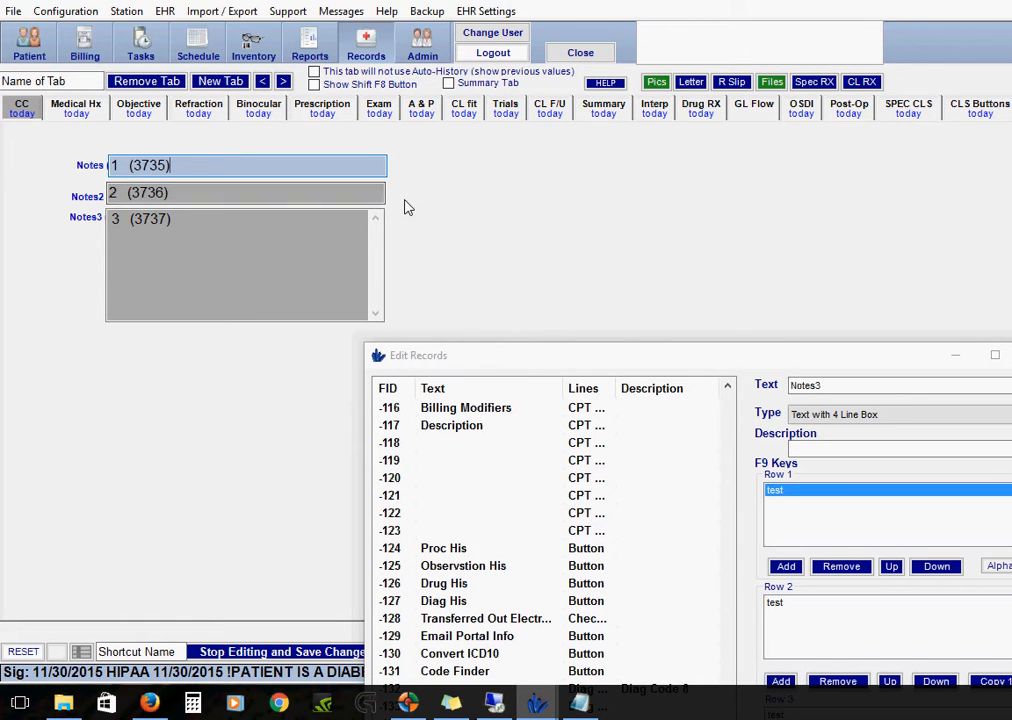
left_click(409, 230)
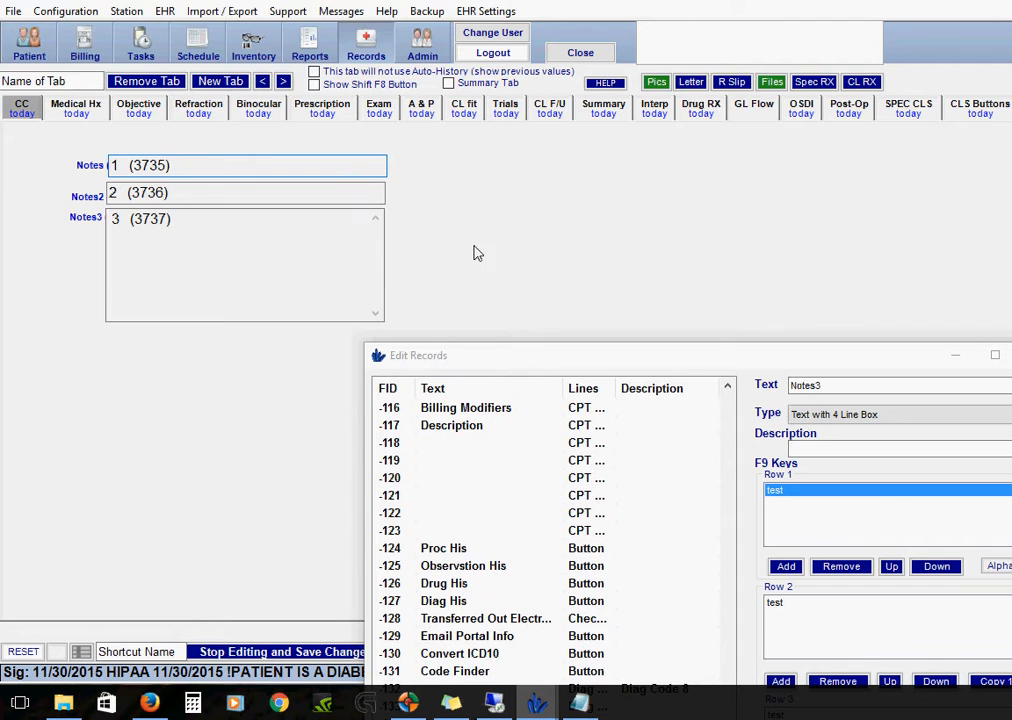
Try increasing the height of the Notes3 box
left_click(195, 255)
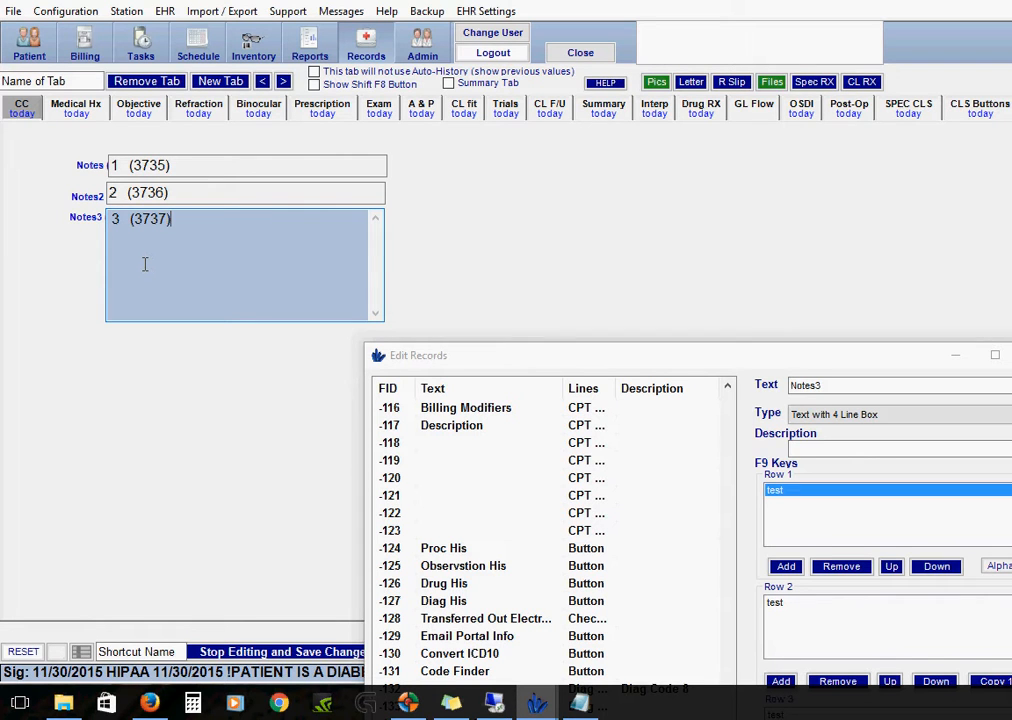
key("shift+Down")
key("shift+Down")
key("shift+Down")
key("shift+Down")
key("shift+Down")
key("shift+Down")
key("shift+Down")
key("shift+Down")
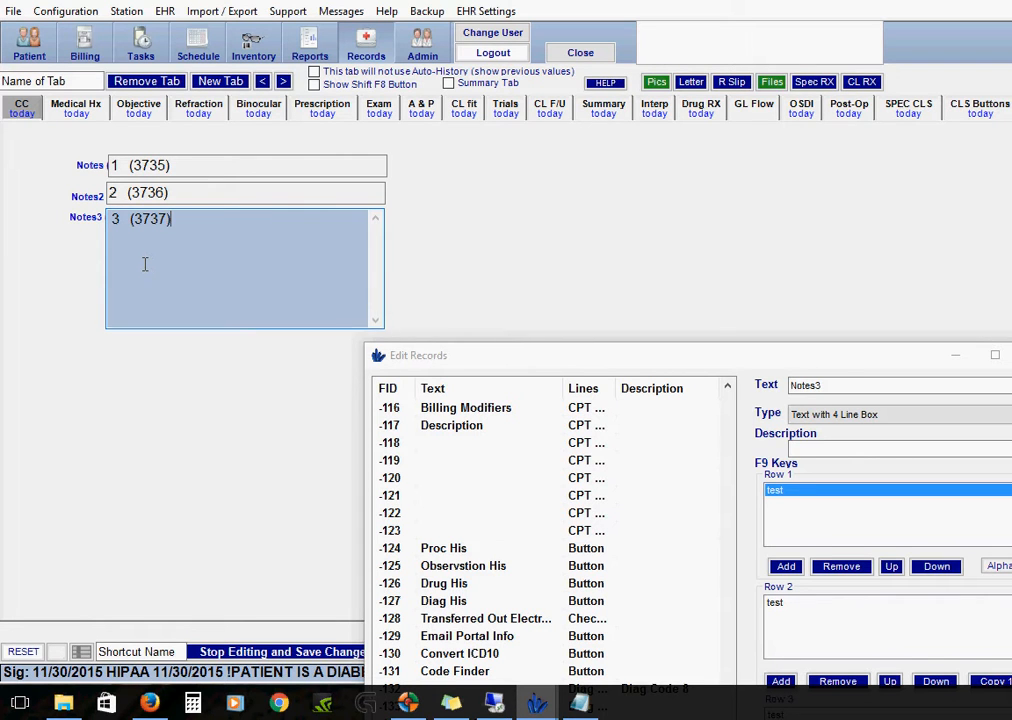
key("shift+Down")
key("shift+Down")
key("shift+Down")
key("shift+Down")
key("shift+Down")
key("shift+Down")
key("shift+Down")
key("shift+Down")
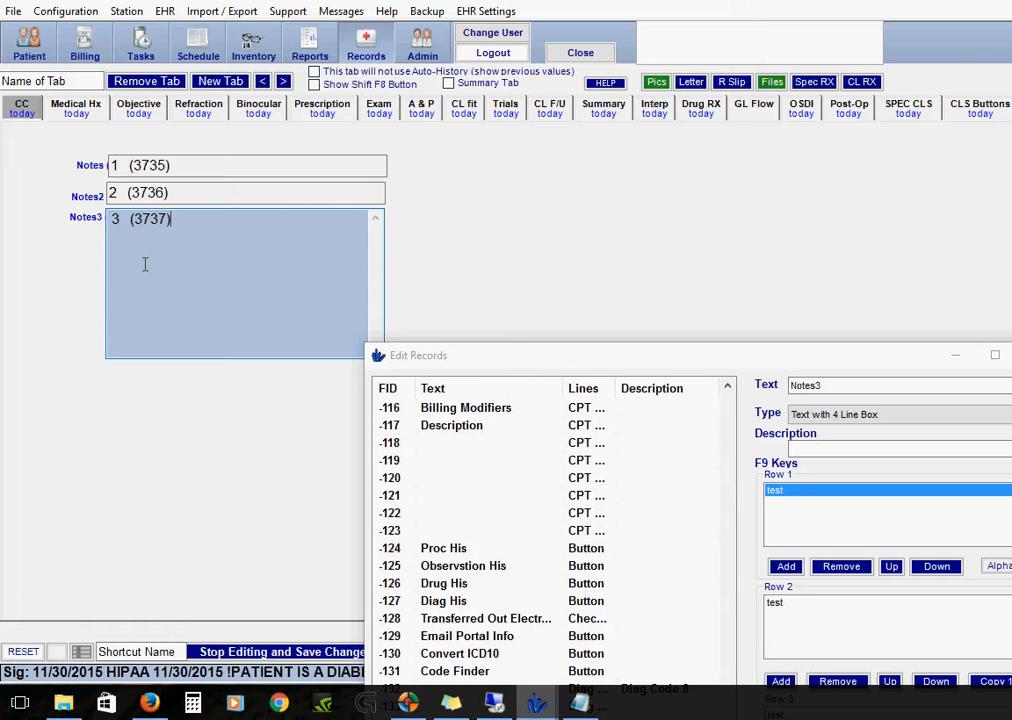
Reduce the height of the Notes3 box to about two lines of text and deselect it
key("shift+Up")
key("shift+Up")
key("shift+Up")
key("shift+Up")
key("shift+Up")
key("shift+Up")
key("shift+Up")
key("shift+Up")
key("shift+Up")
key("shift+Up")
key("shift+Up")
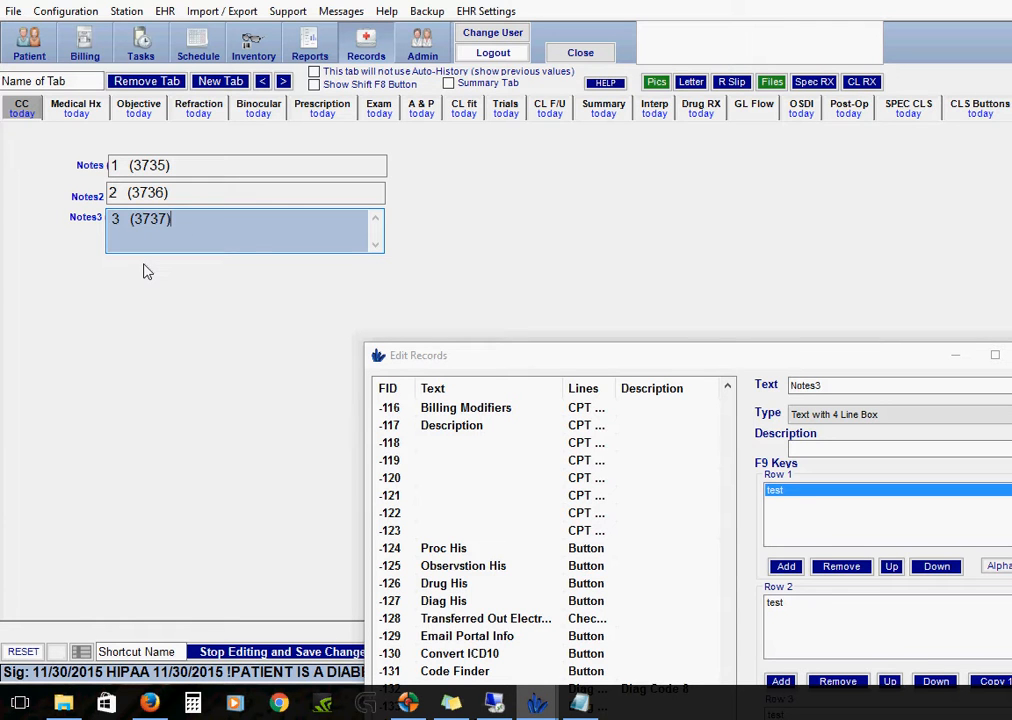
left_click(491, 171)
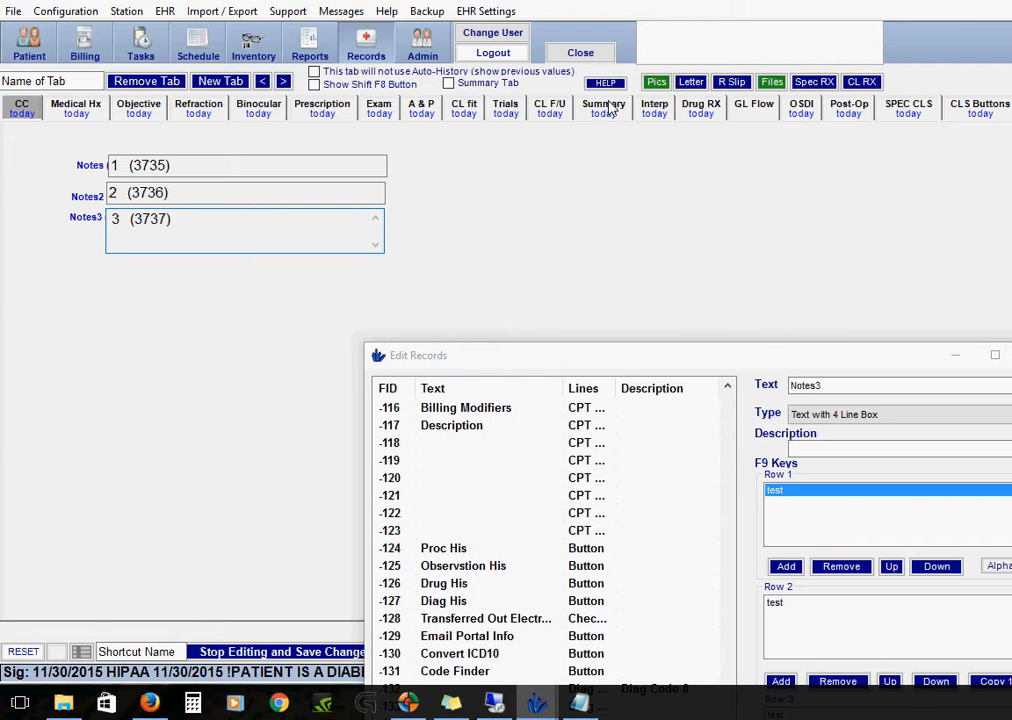
Review the Edit Records help on adding, resizing, multi-selecting and aligning fields
left_click(605, 84)
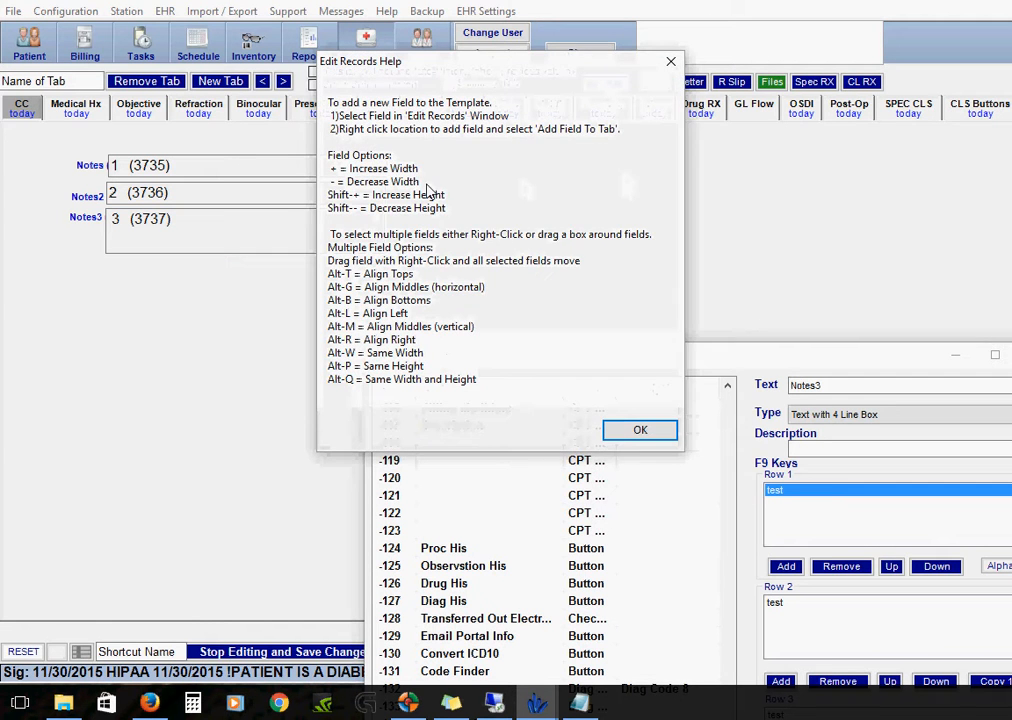
left_click_drag(428, 68, 501, 172)
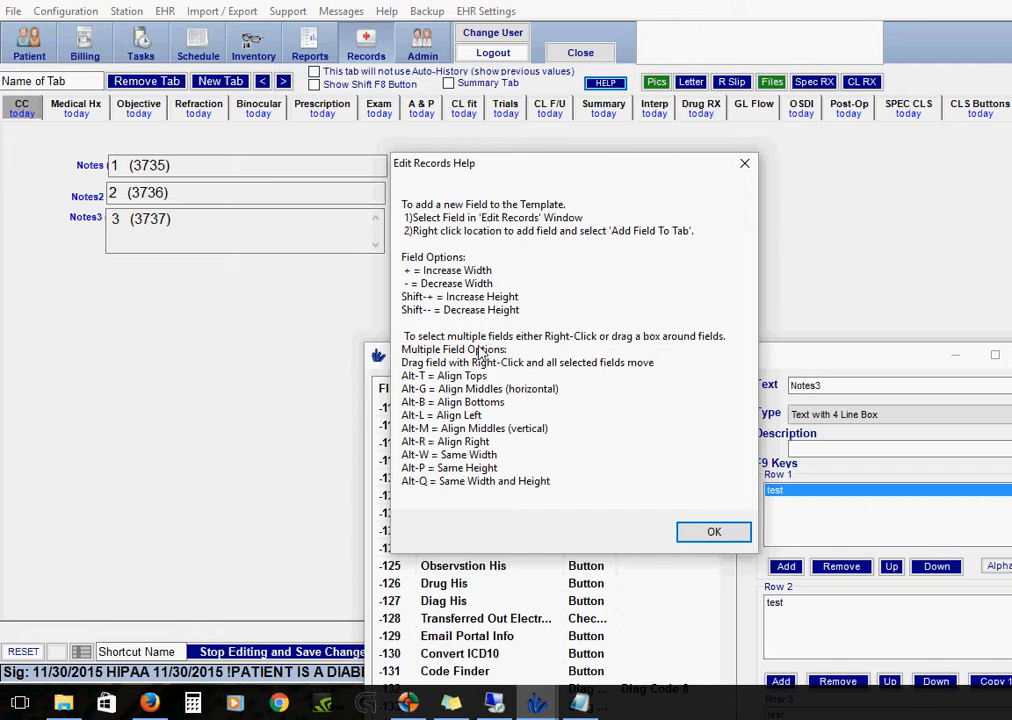
left_click(714, 531)
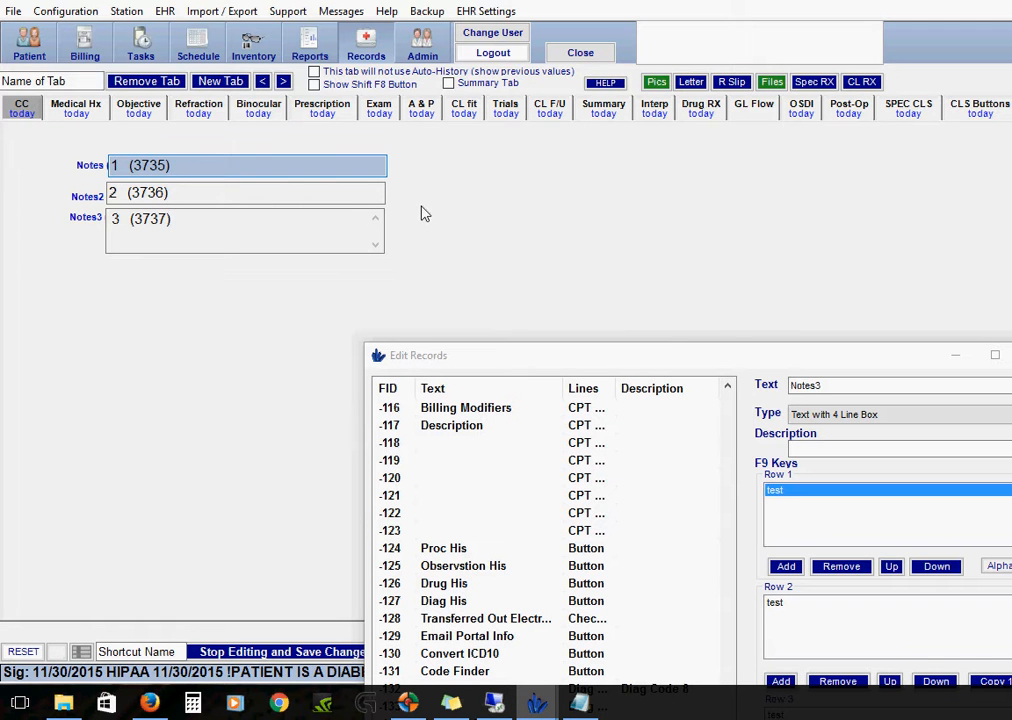
Change the type of the Notes field to Text (Custom Height)
left_click_drag(462, 354, 502, 139)
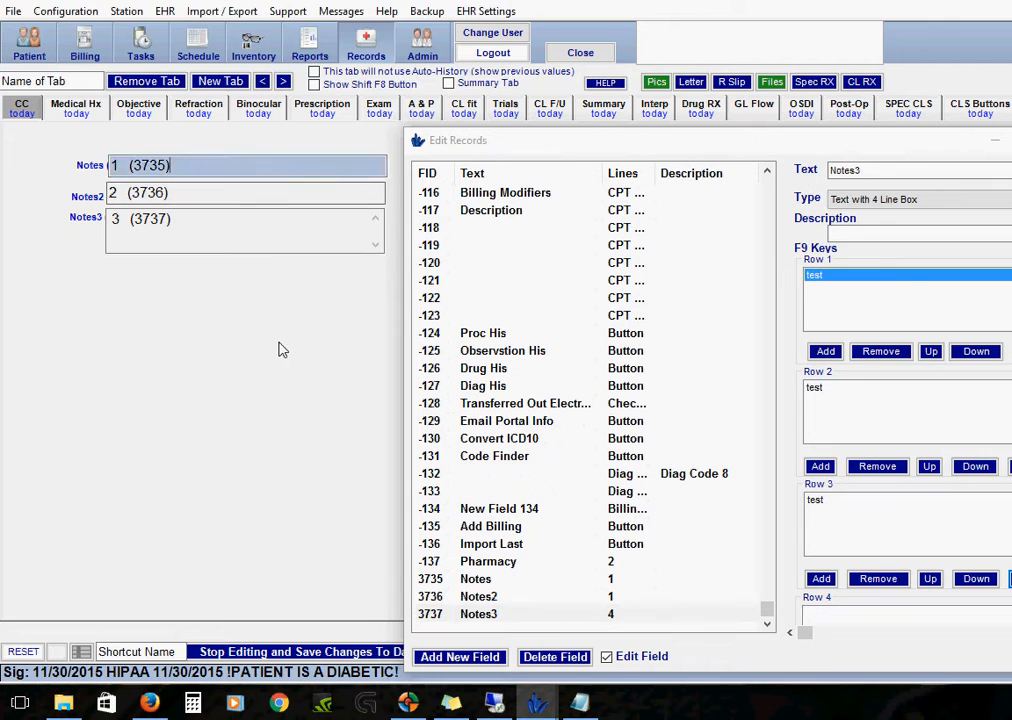
left_click(187, 165)
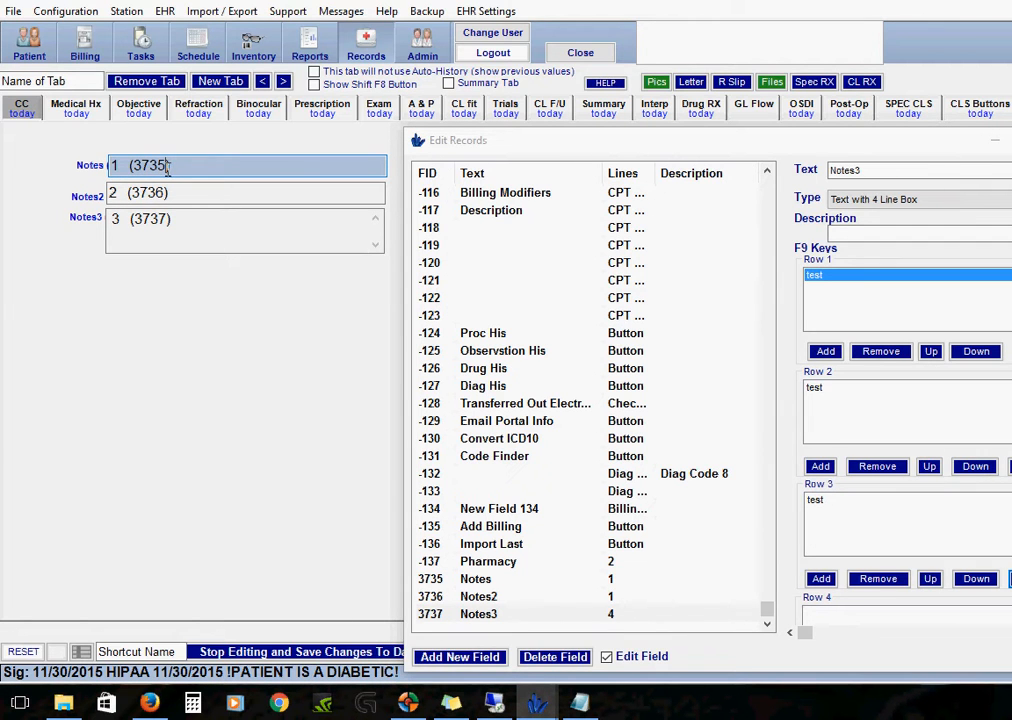
left_click(480, 581)
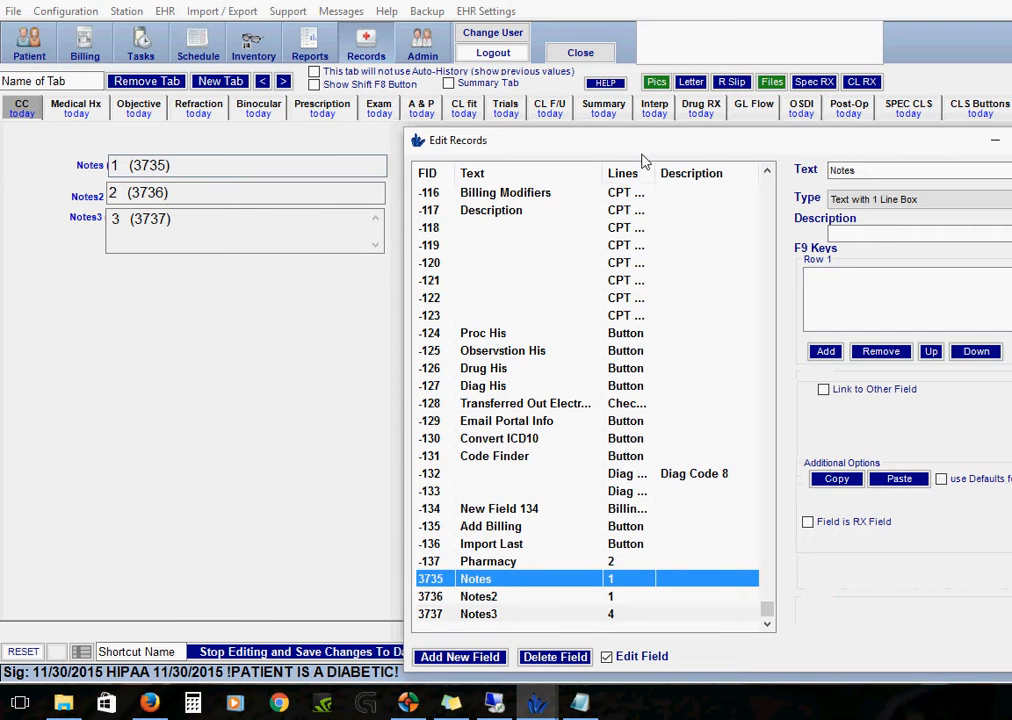
left_click_drag(653, 151, 348, 301)
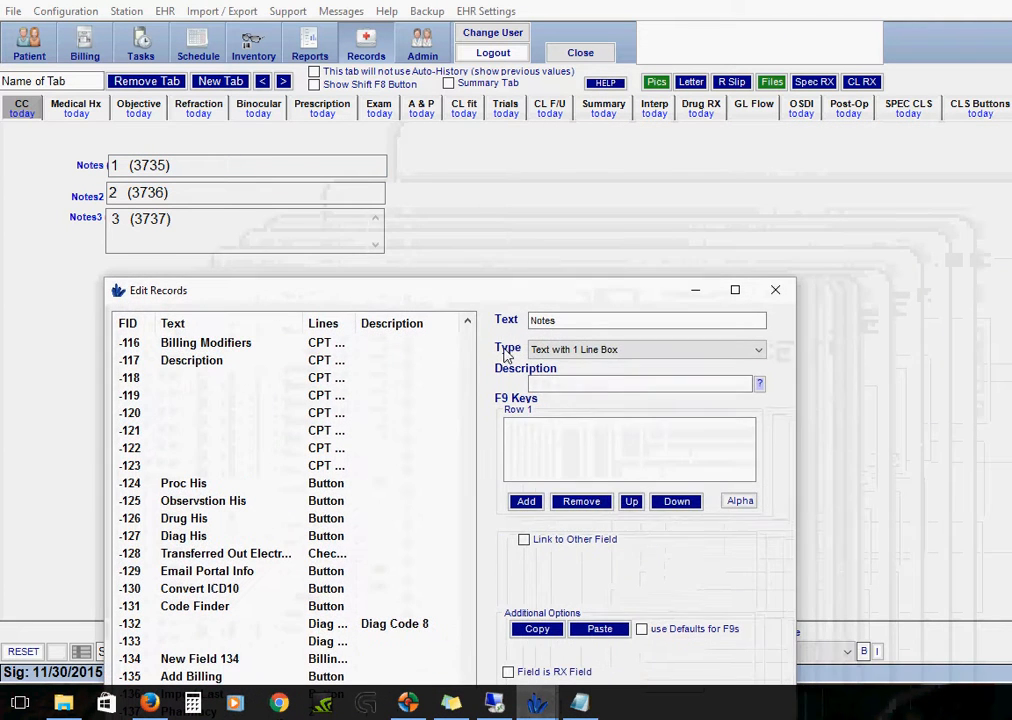
left_click(633, 352)
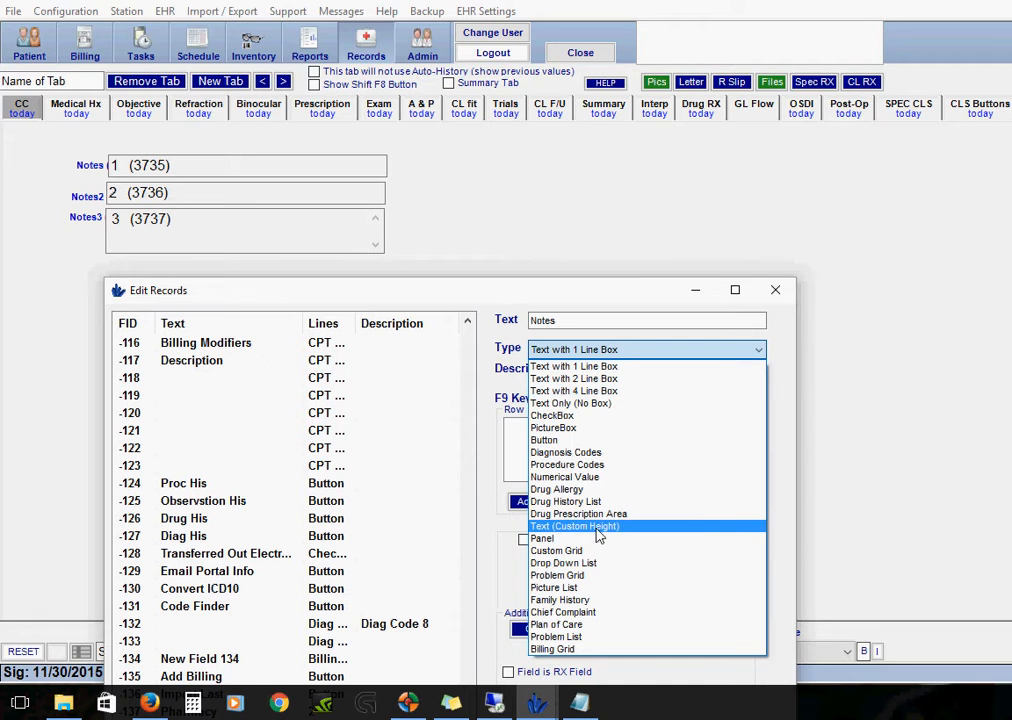
left_click(576, 526)
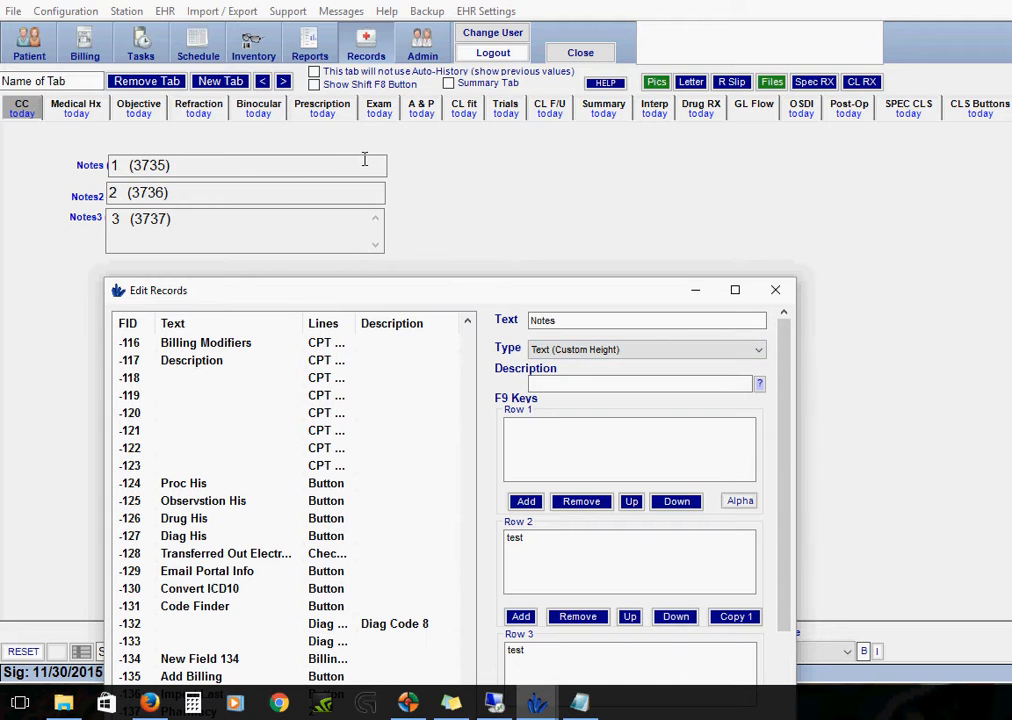
left_click(268, 162)
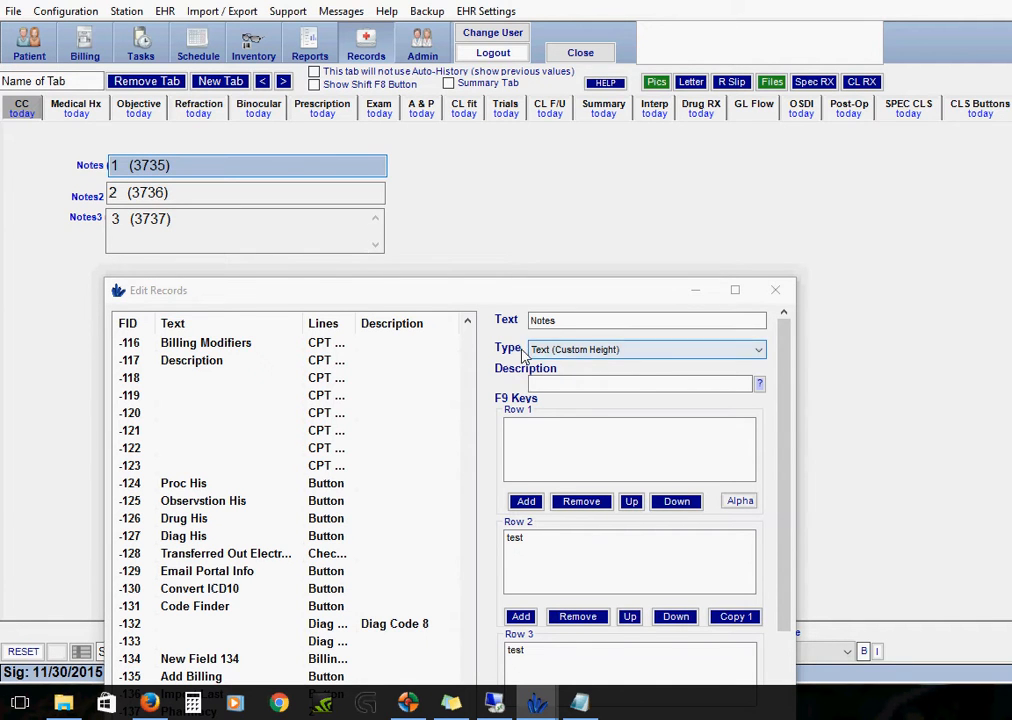
Leave the record layout editing and save the changes to the records page and data fields
left_click(367, 48)
double_click(614, 388)
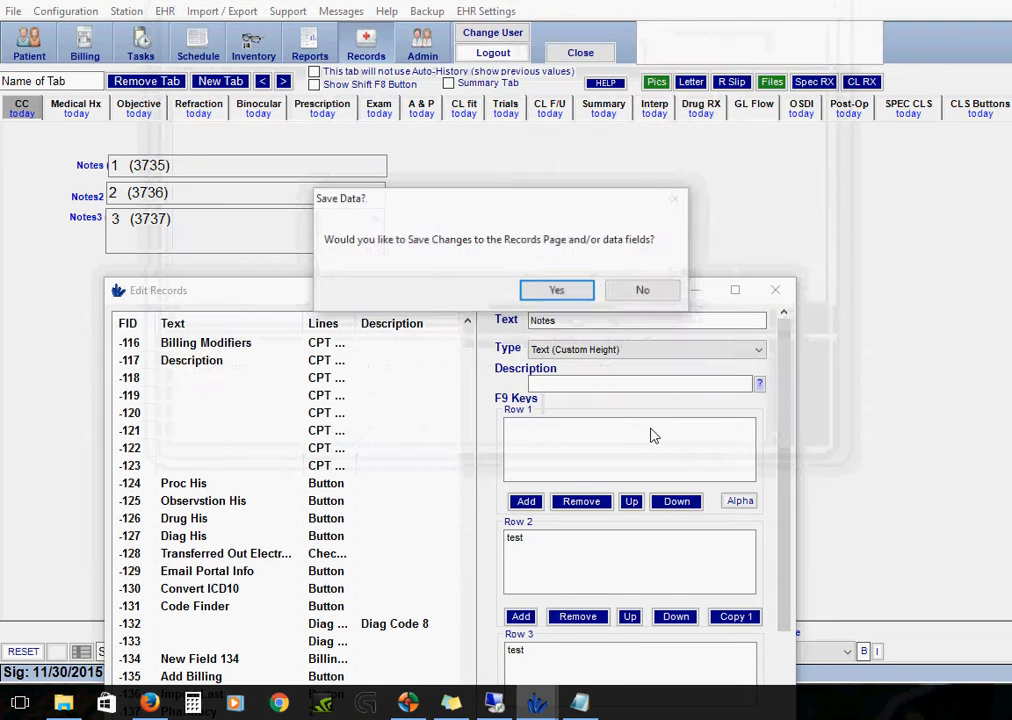
left_click(578, 290)
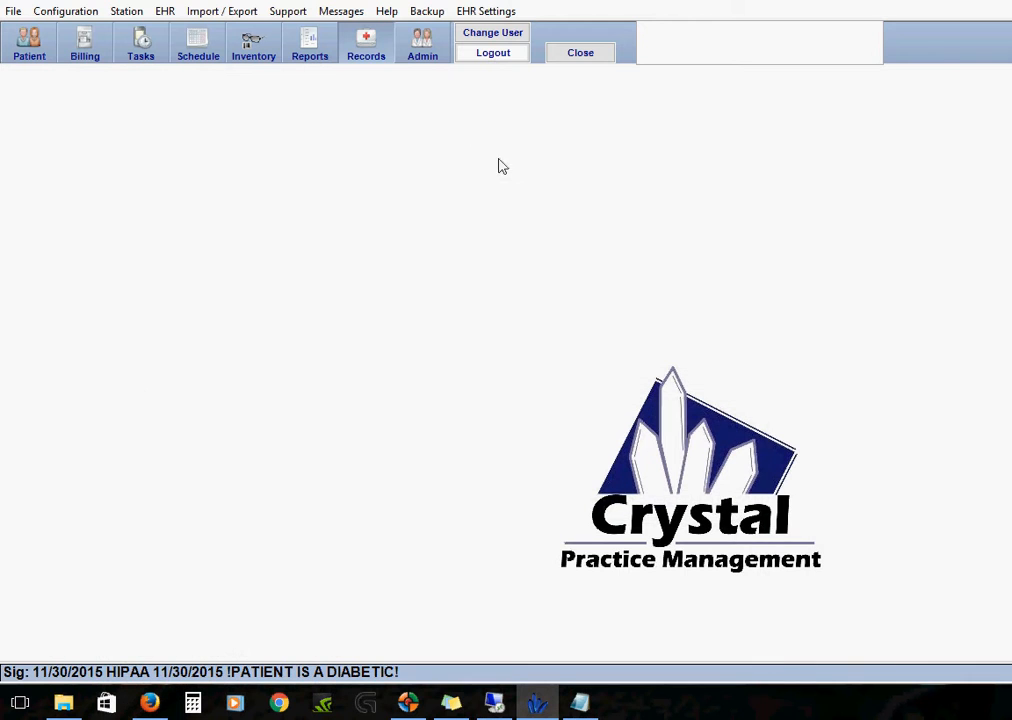
left_click(494, 53)
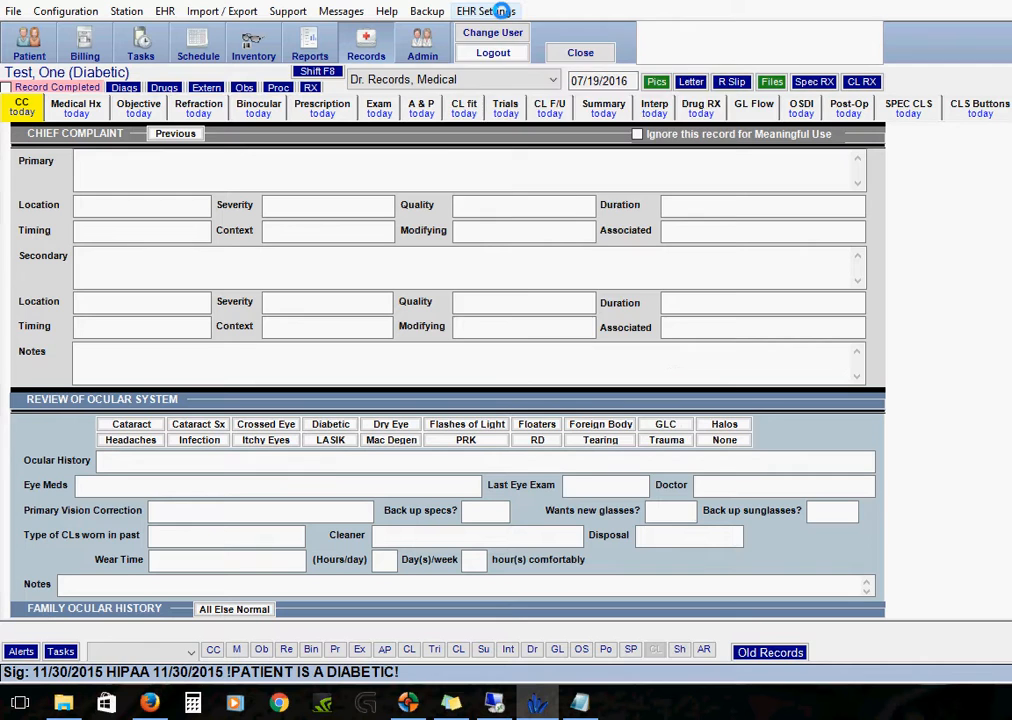
Reopen the medical record templates for editing and clear the Edit Records window away to work on the custom Notes tab
left_click(490, 11)
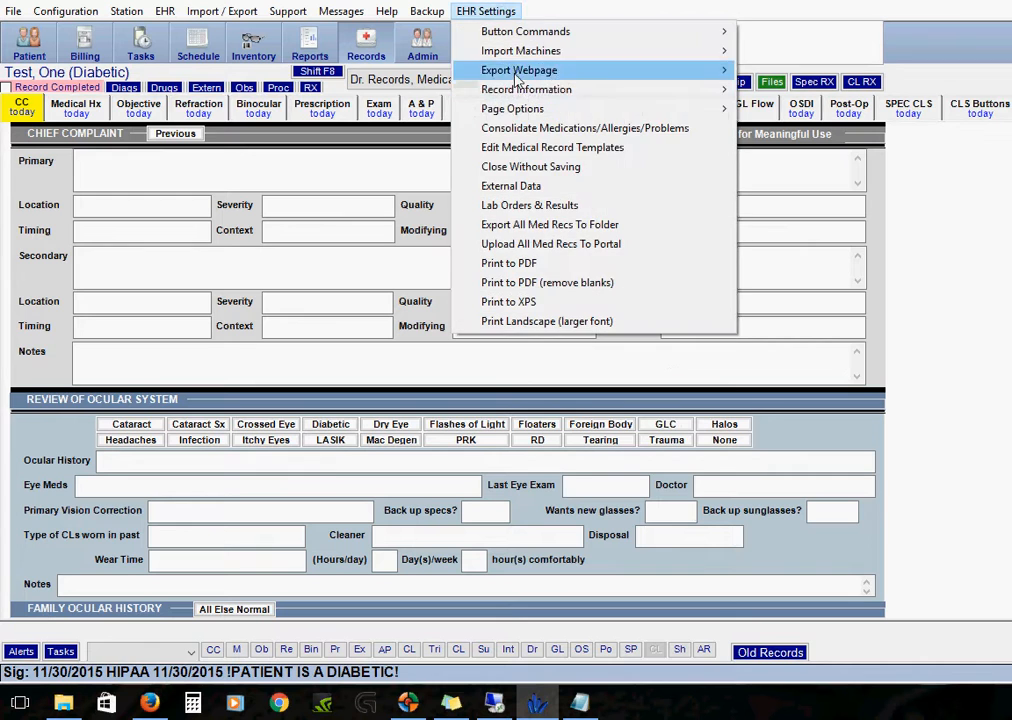
left_click(527, 148)
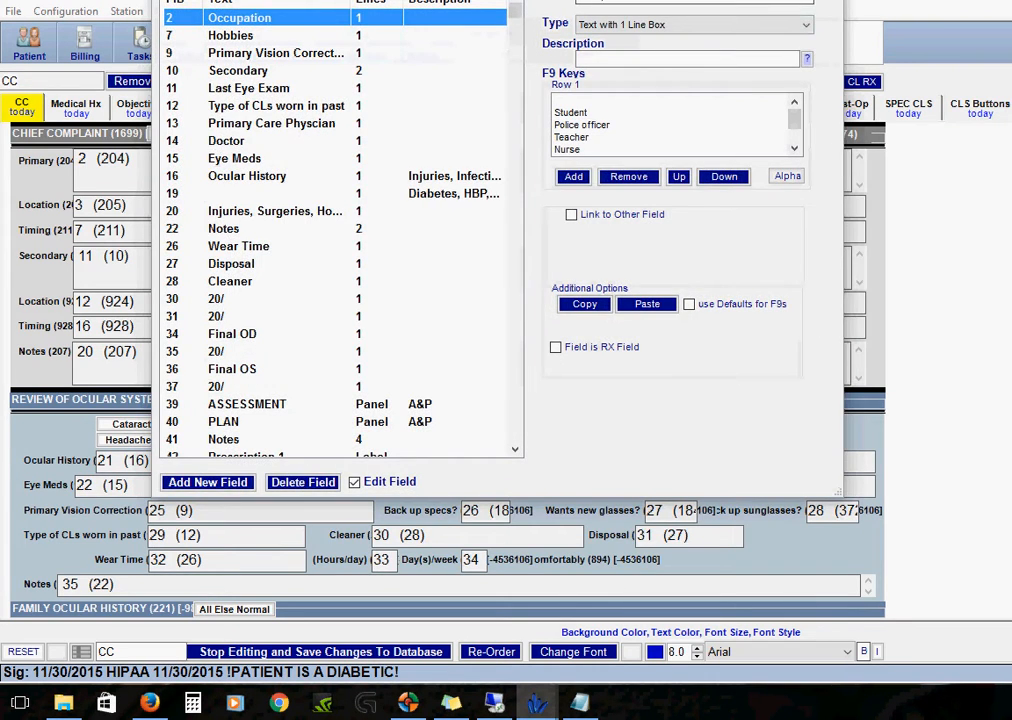
left_click(748, 1)
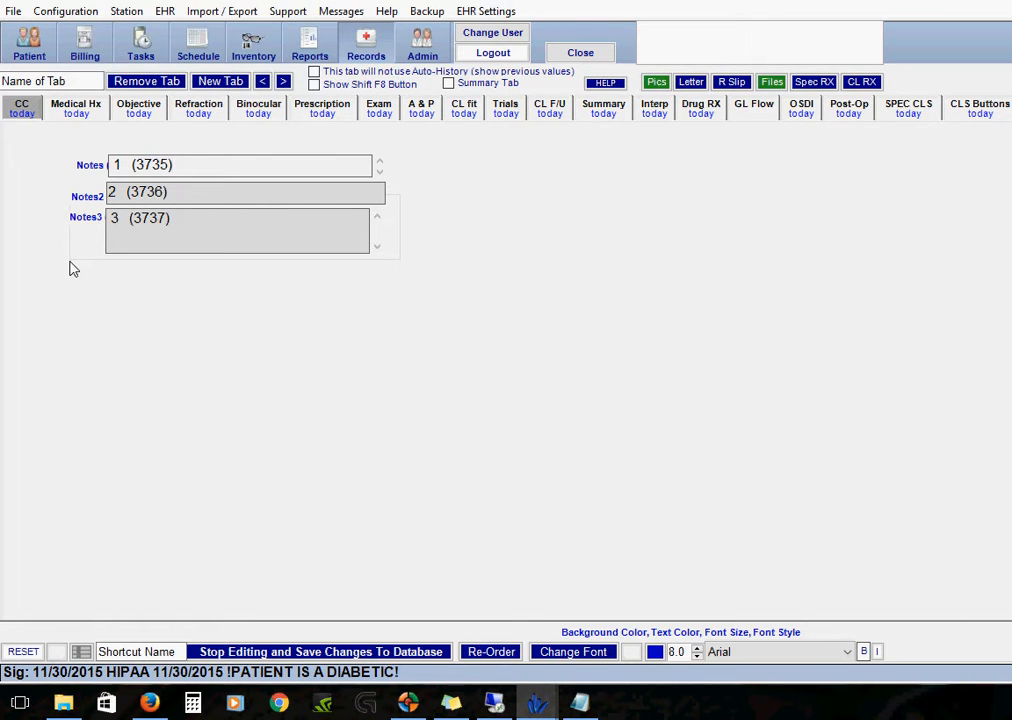
Select the Notes2 and Notes3 fields together with their labels and move them down to leave a gap below the Notes box
left_click_drag(95, 257, 83, 258)
key("Down")
key("Down")
key("Down")
key("Down")
key("Down")
key("Down")
key("Down")
key("Down")
key("Down")
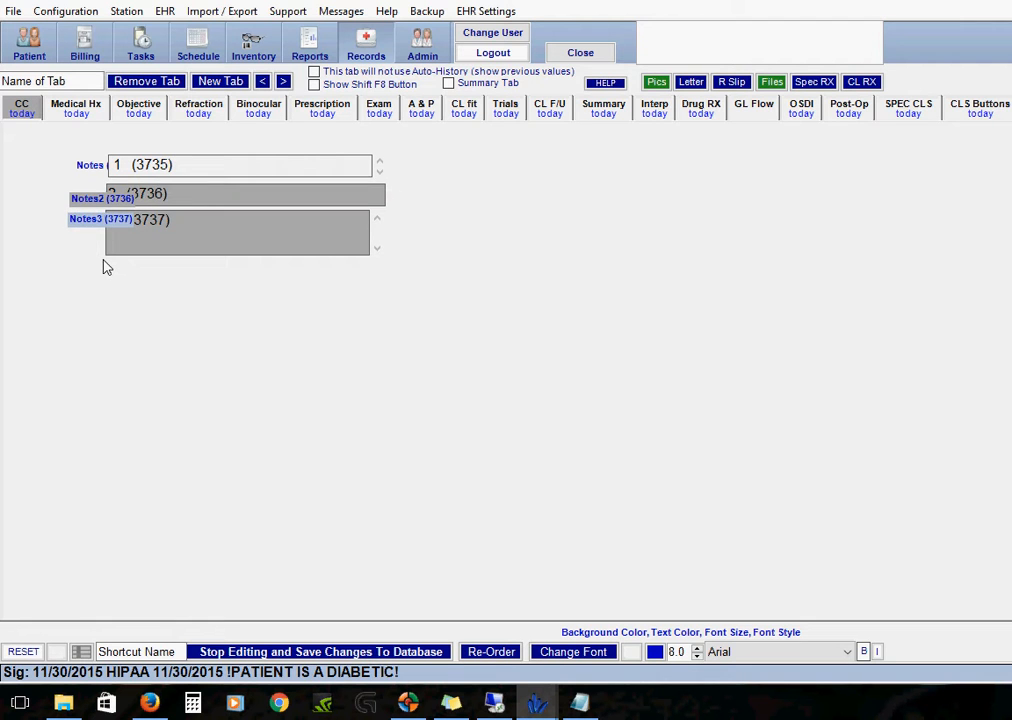
key("Down")
key("Down")
key("Down")
key("Down")
key("Down")
key("Down")
key("Down")
key("Down")
key("Down")
key("Down")
key("Down")
key("Down")
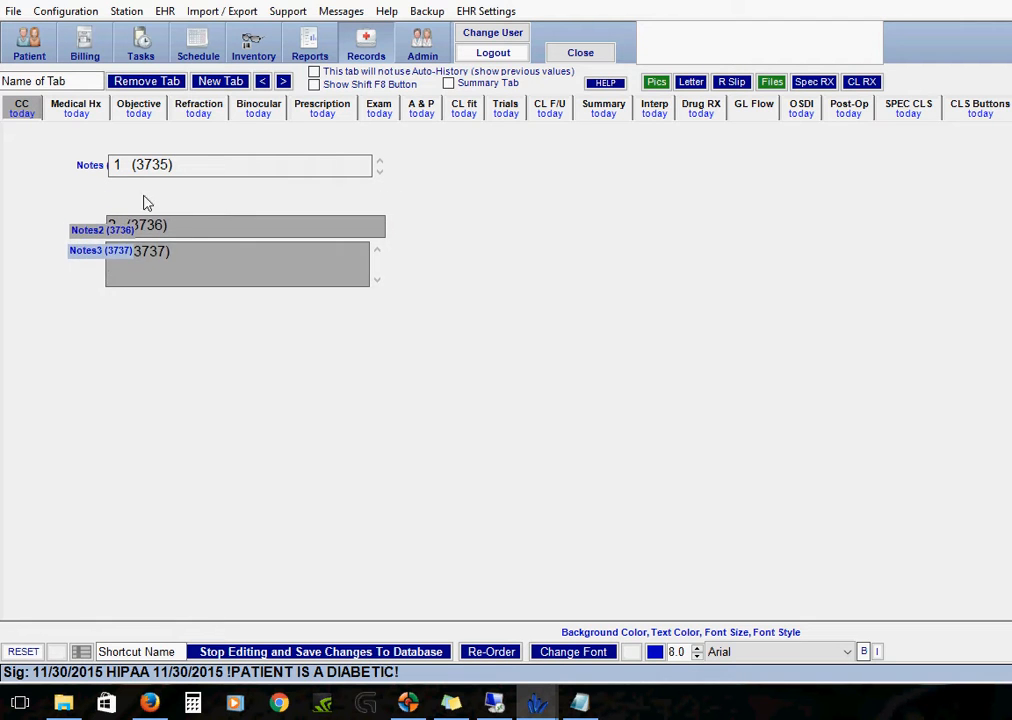
Increase the height of the Notes box slightly
left_click(177, 168)
left_click(177, 168)
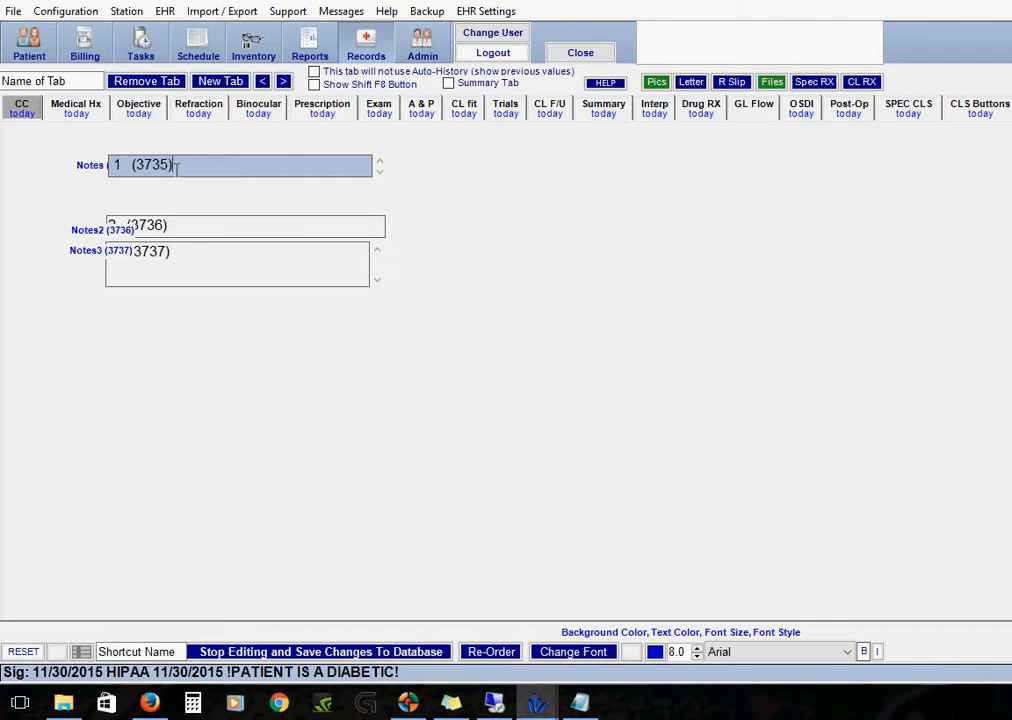
key("shift+Down")
key("shift+Down")
key("shift+Down")
key("shift+Down")
key("shift+Down")
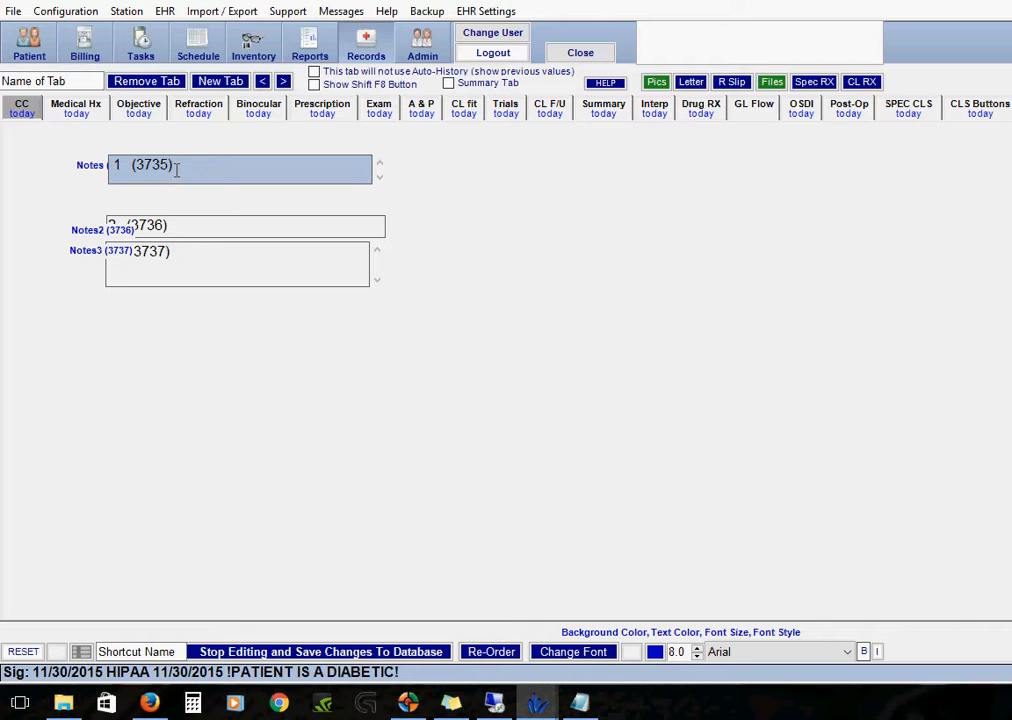
Match the height of the Notes box to that of the Notes3 box
left_click(252, 206)
left_click(336, 264)
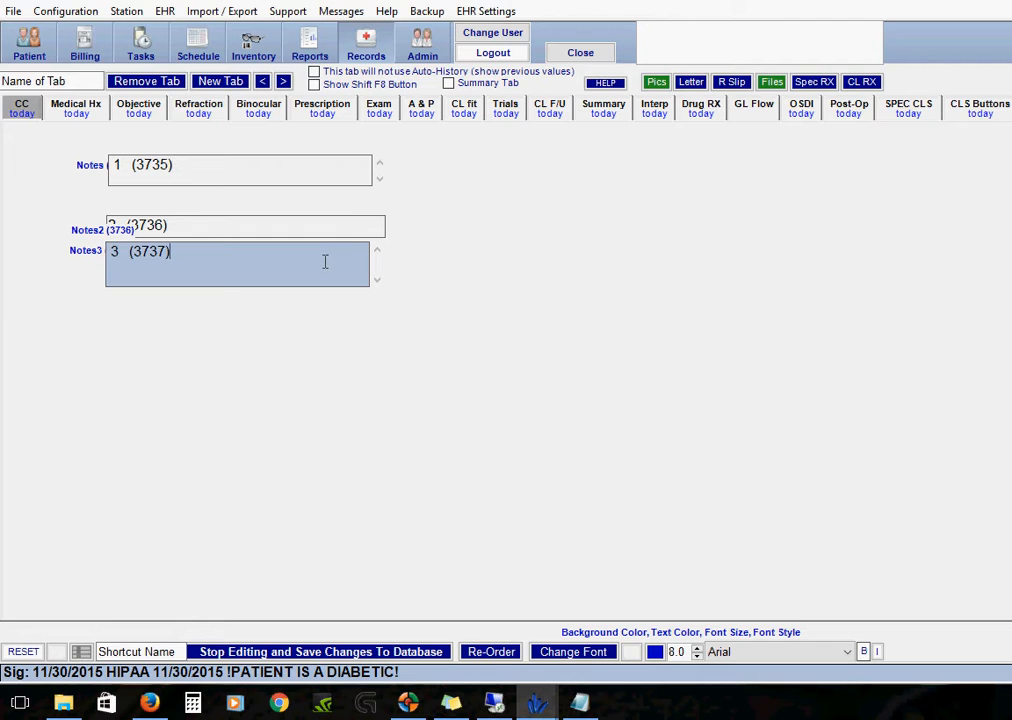
left_click(349, 203)
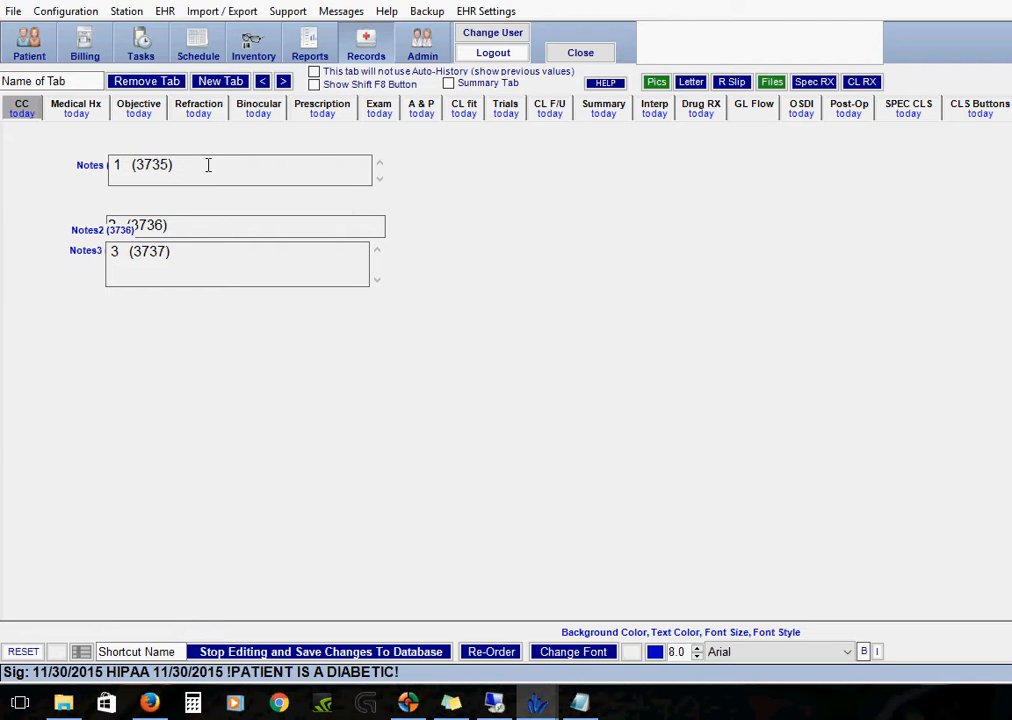
left_click(208, 165)
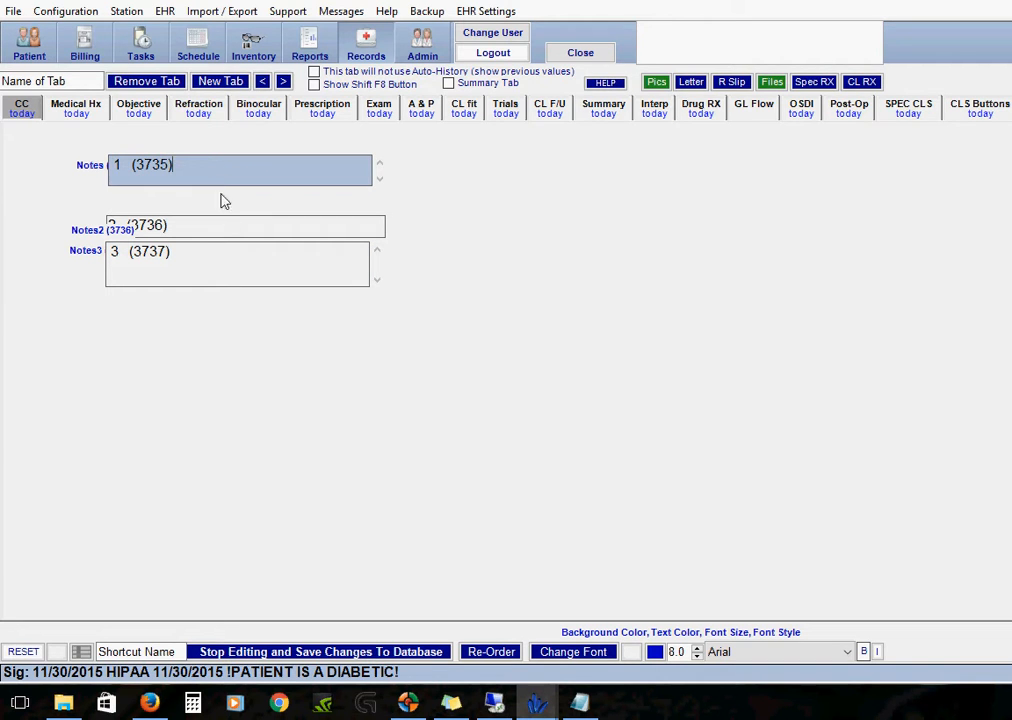
left_click(227, 267)
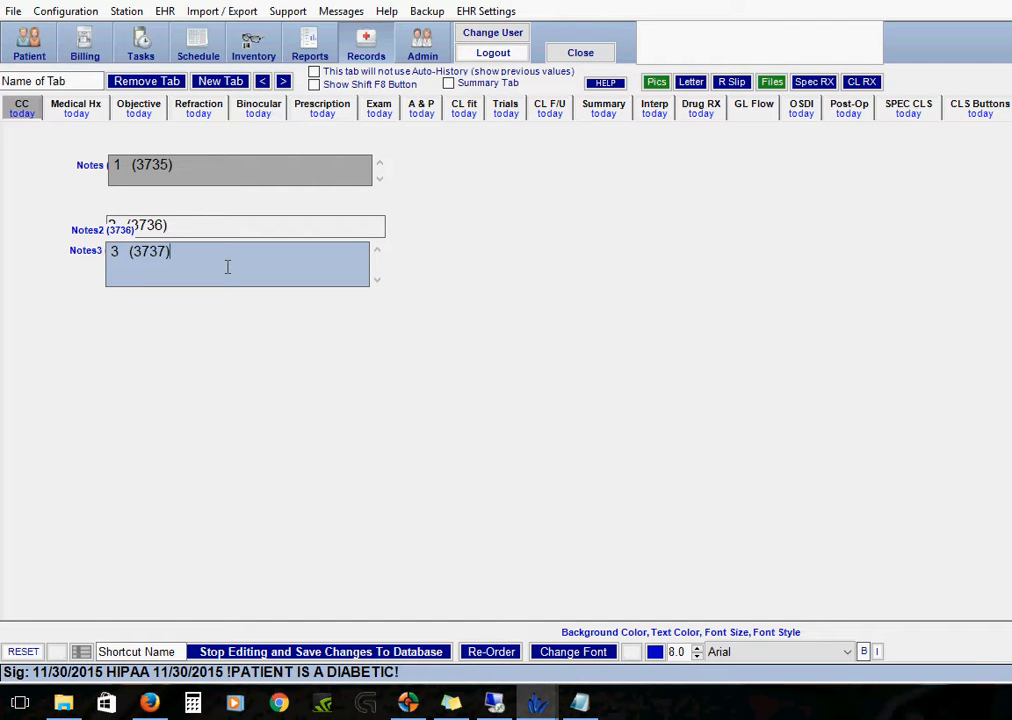
key("h")
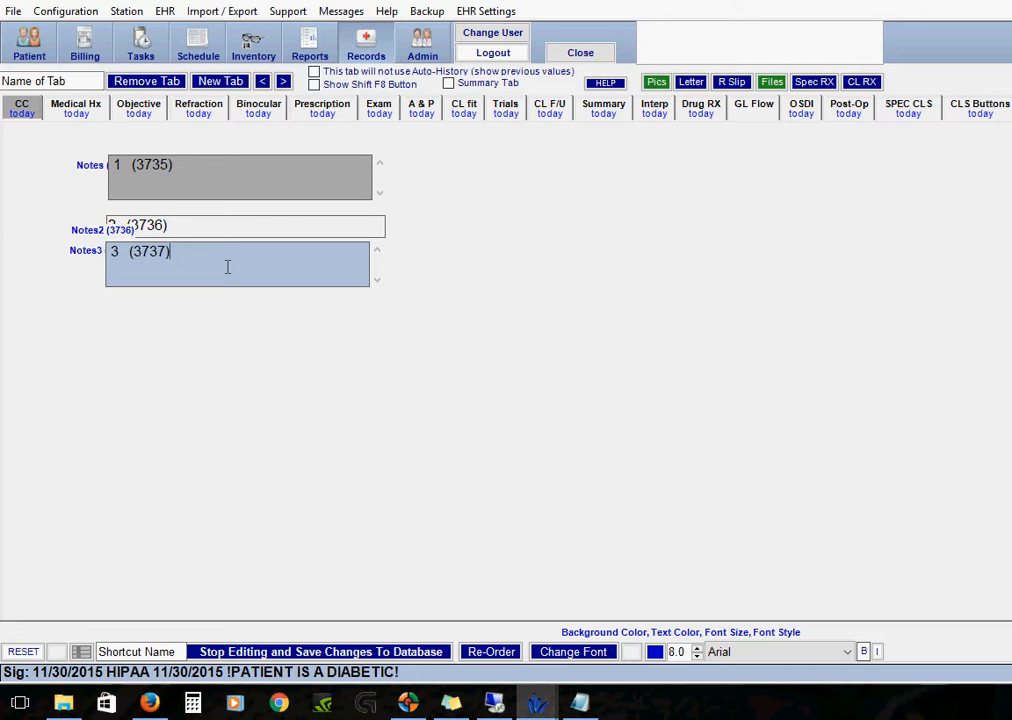
Move the Notes2 and Notes3 fields and their labels up so they sit just beneath the Notes box, and deselect them
left_click(237, 332)
left_click_drag(422, 214, 61, 300)
key("Up")
key("Up")
key("Up")
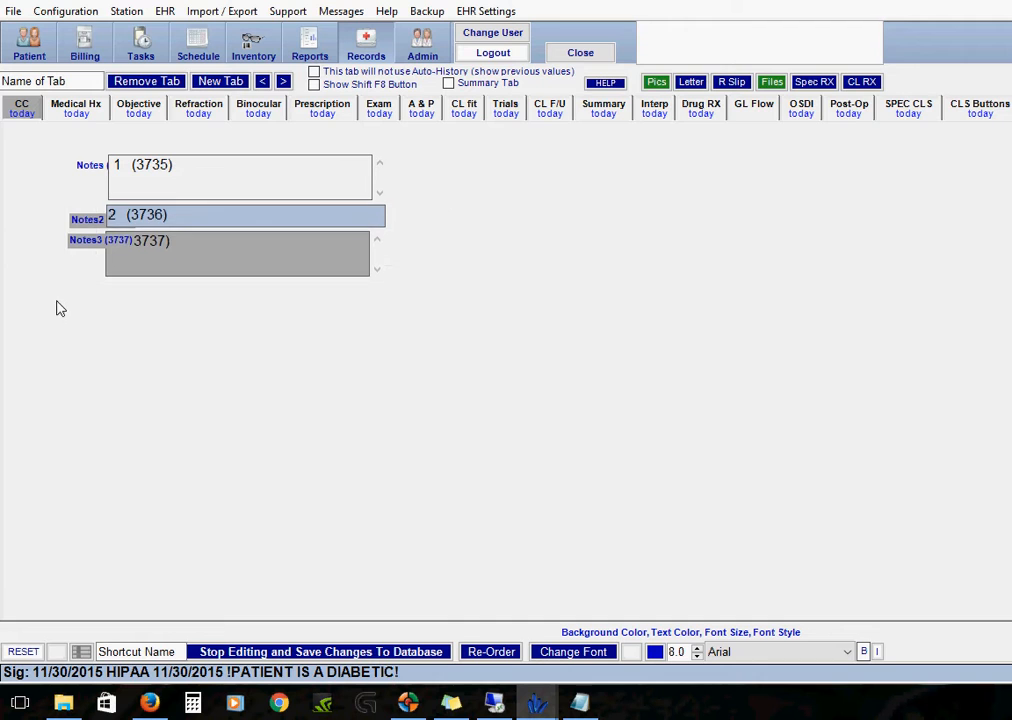
left_click(145, 322)
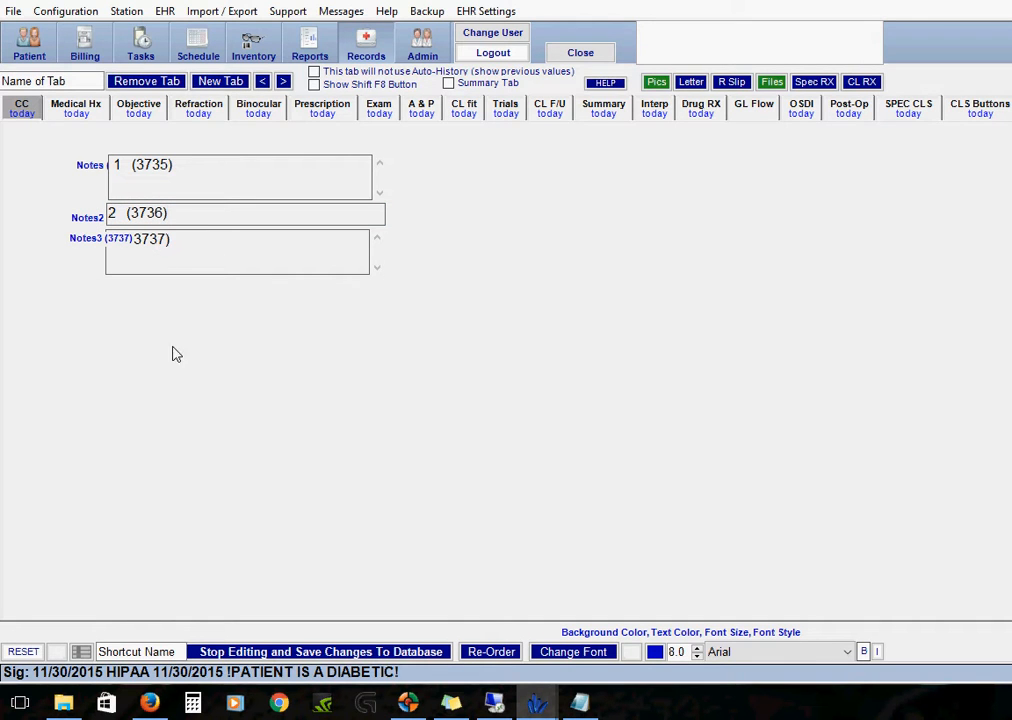
Remove the Notes2 field from the tab
left_click(159, 213)
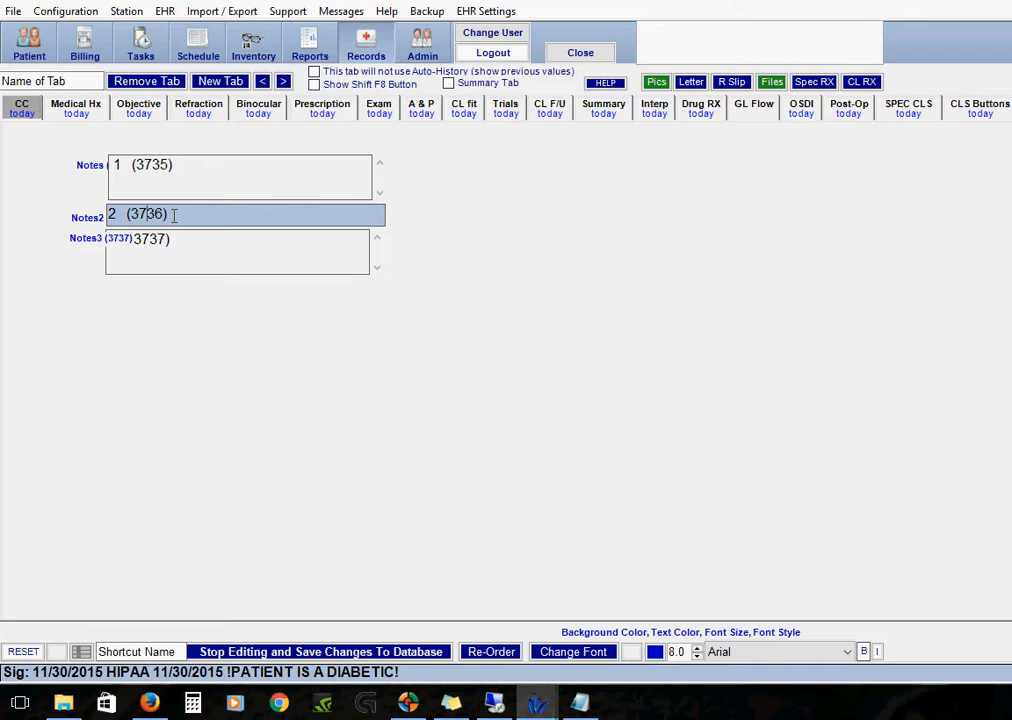
left_click(446, 226)
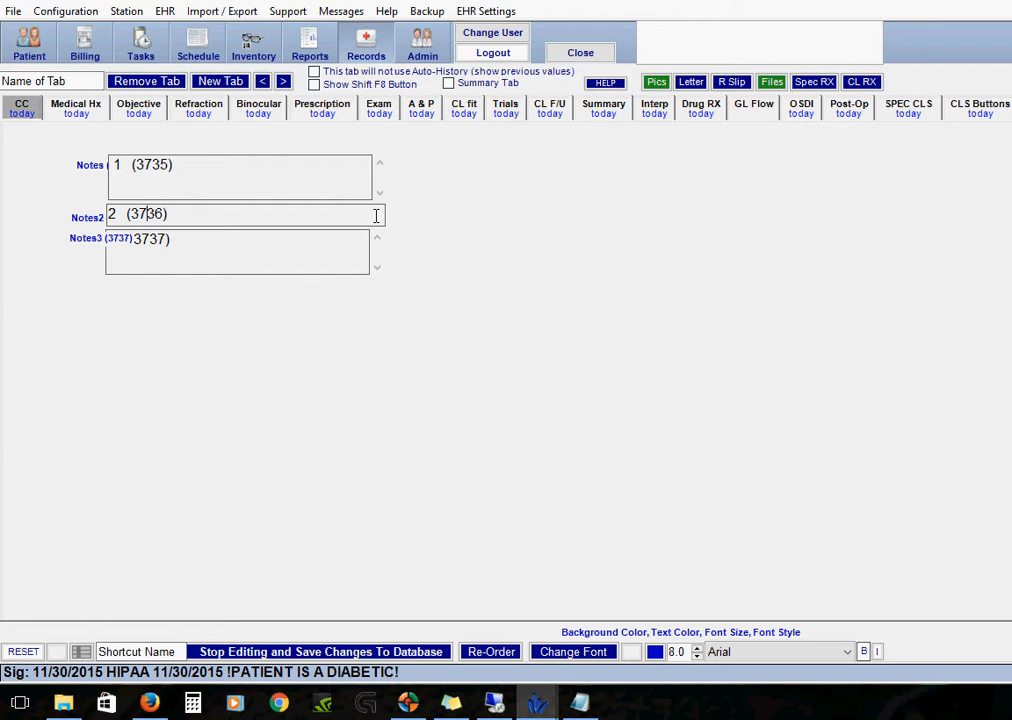
left_click(149, 213)
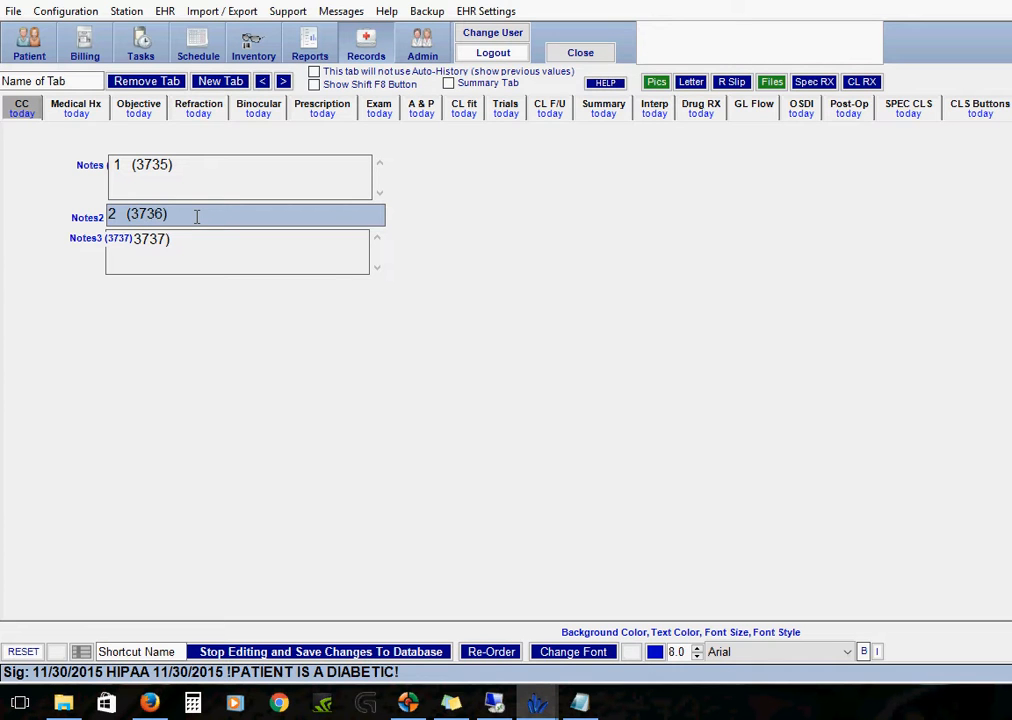
key("Delete")
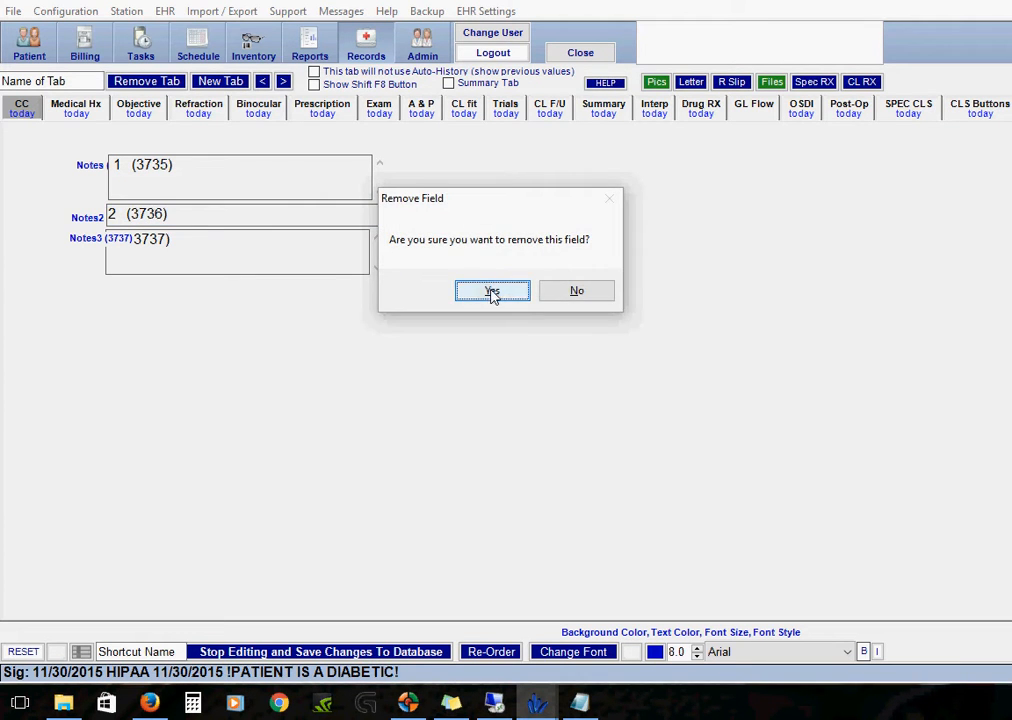
left_click(492, 291)
Select the remaining Notes and Notes3 fields together and remove both from the tab
mouse_move(426, 142)
left_mouse_down()
mouse_move(317, 221)
mouse_move(59, 345)
left_mouse_up()
left_click(335, 407)
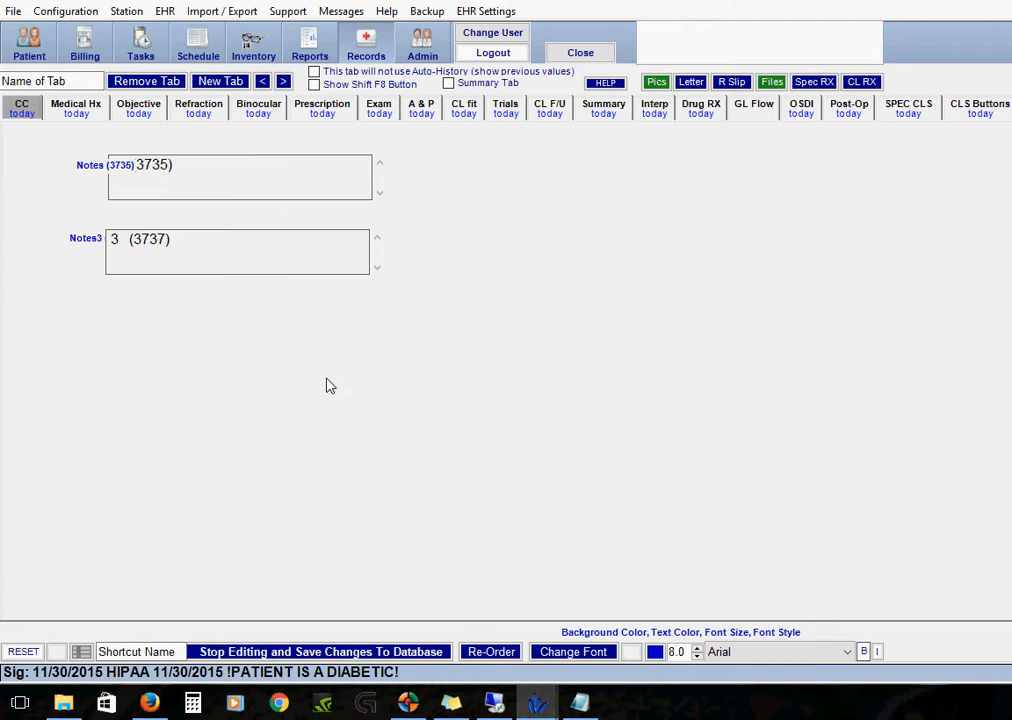
left_click(233, 174)
left_click(215, 242)
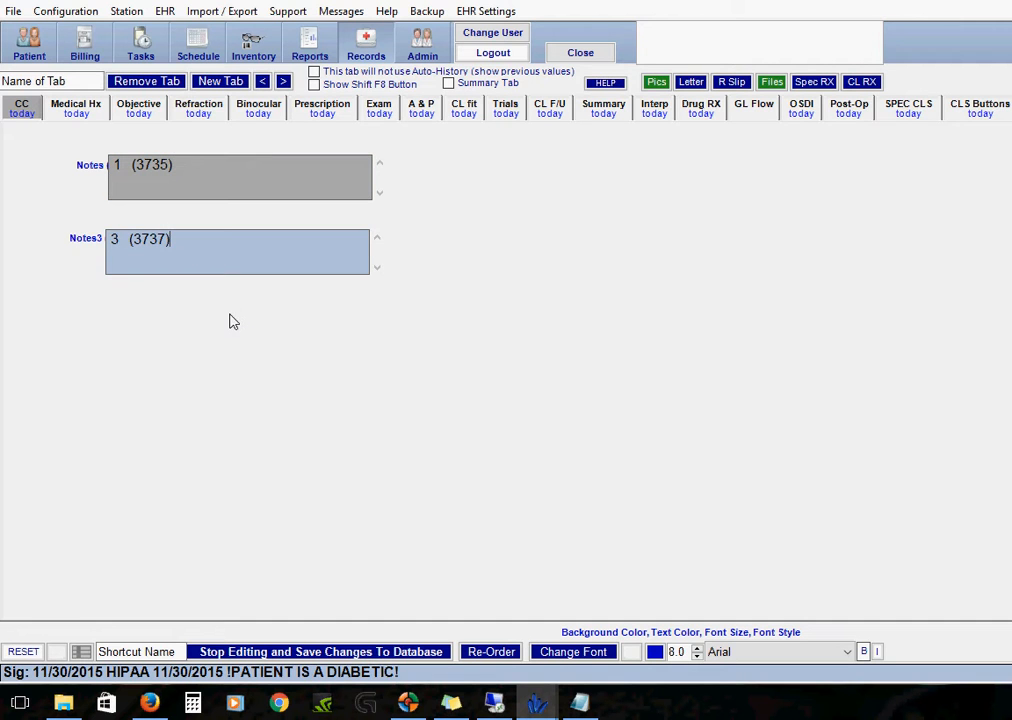
key("Delete")
key("Return")
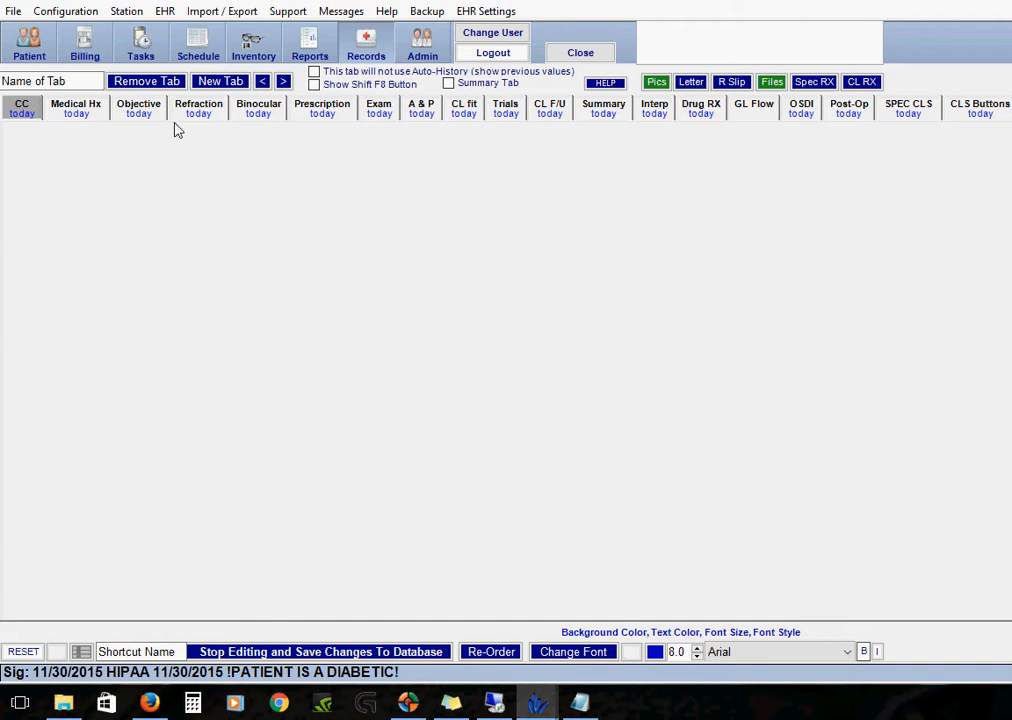
Look through the layouts of the Objective, Refraction, Binocular, Prescription, Exam and A & P record pages
left_click(151, 110)
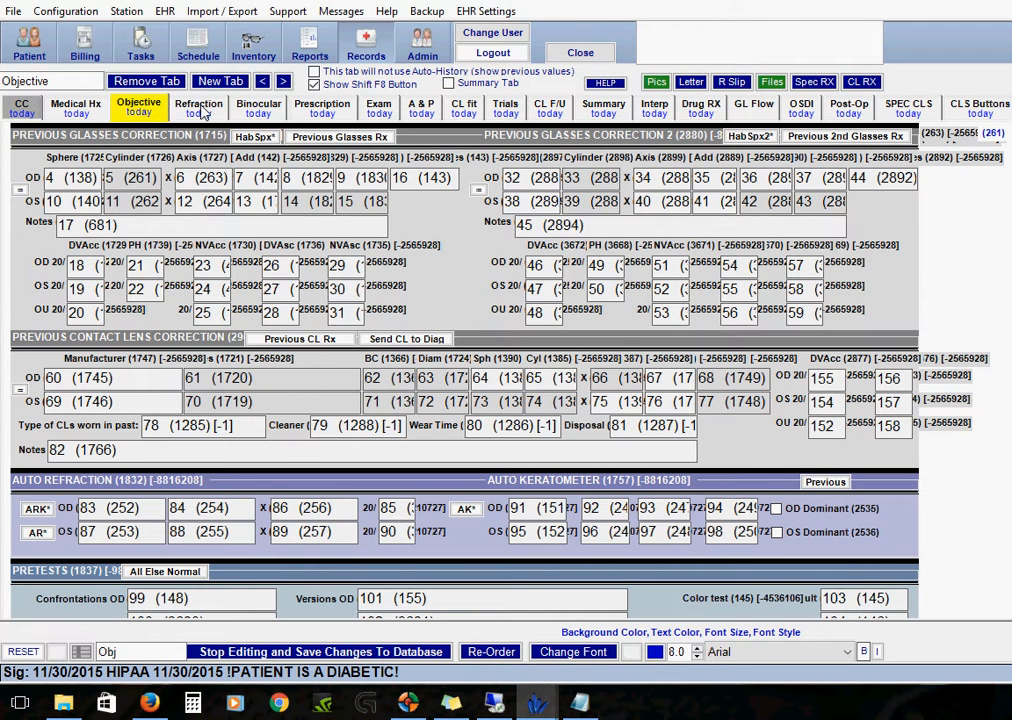
left_click(203, 110)
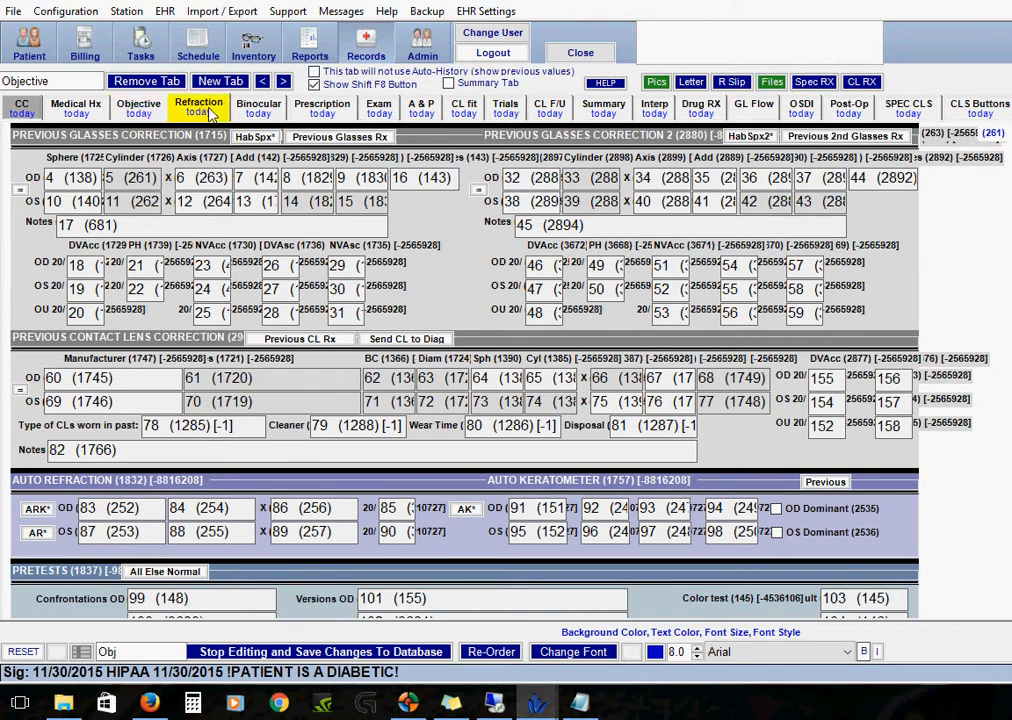
left_click(262, 108)
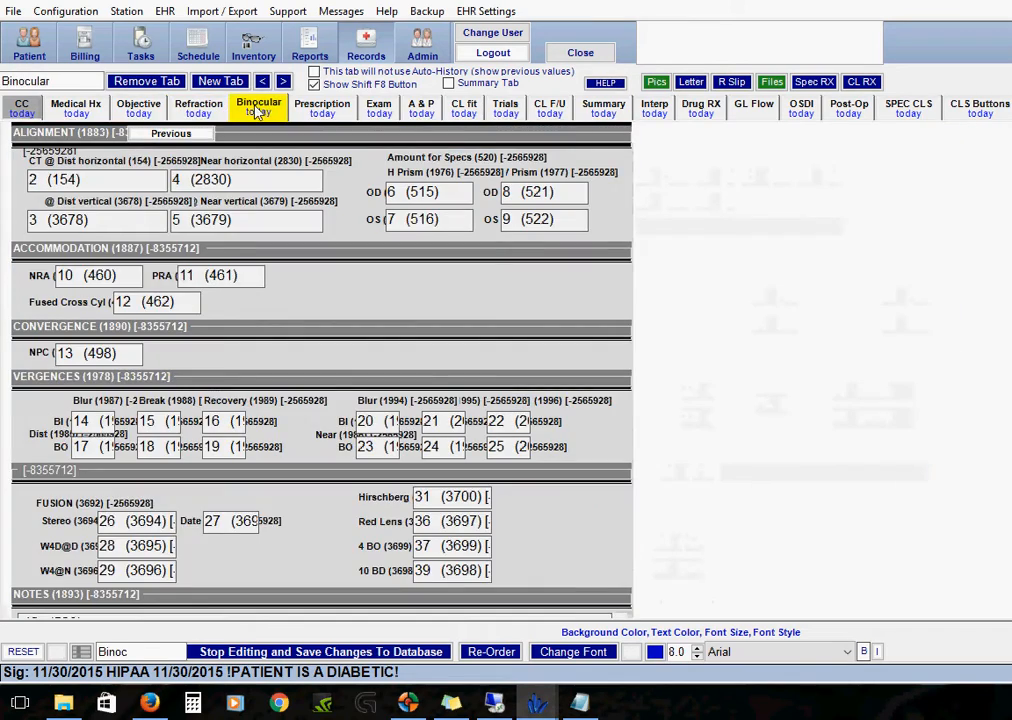
left_click(312, 110)
left_click(378, 109)
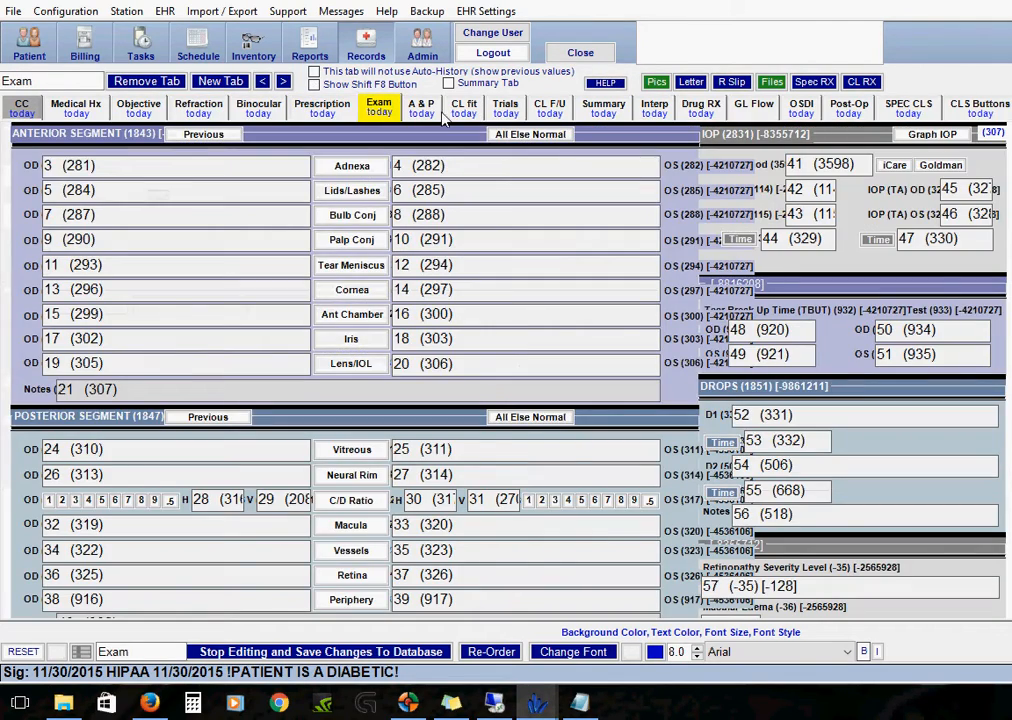
left_click(418, 108)
On the Medical Hx page, create a new field named Notes of type Text with 2 Line Box, and minimise the Edit Records window
left_click(77, 106)
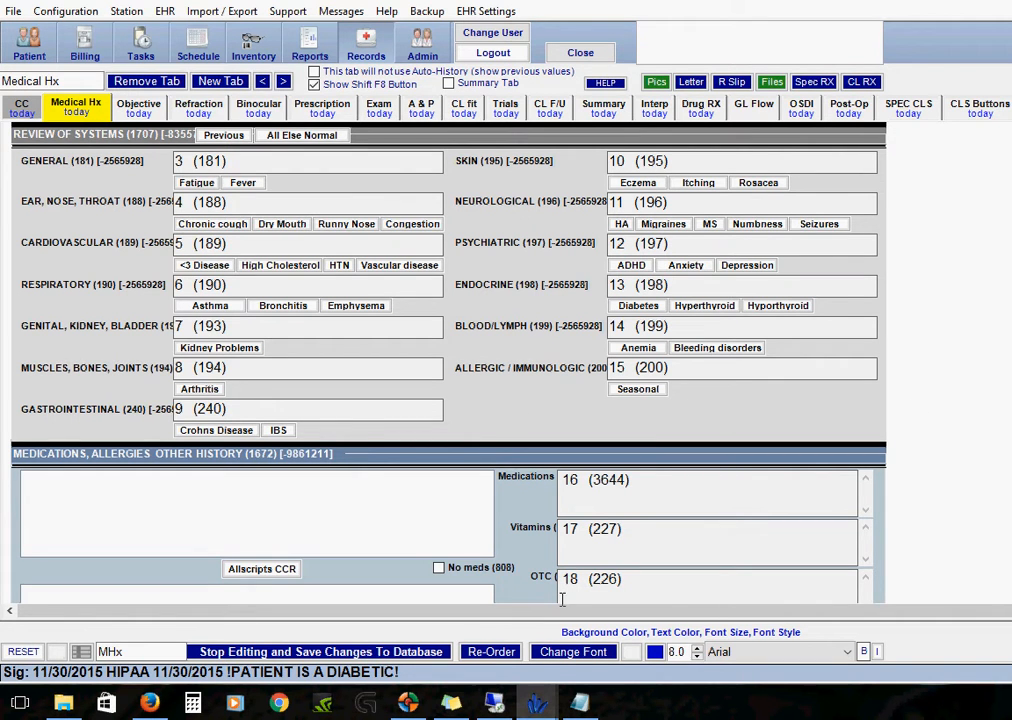
mouse_move(537, 703)
left_click(607, 630)
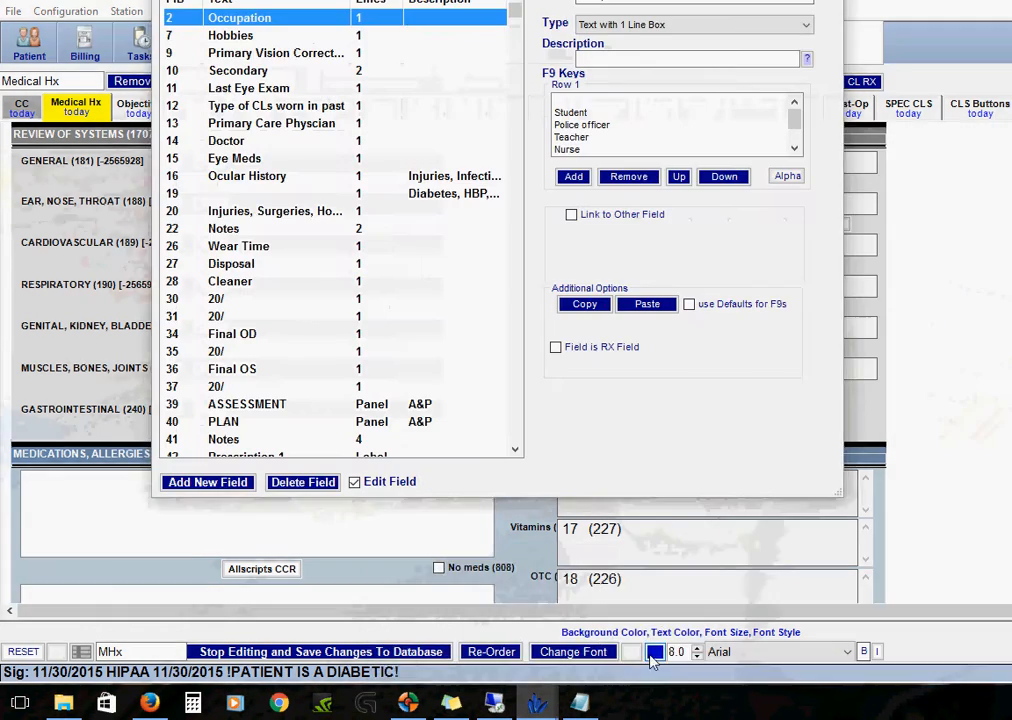
left_click(207, 482)
left_click_drag(662, 0, 521, 98)
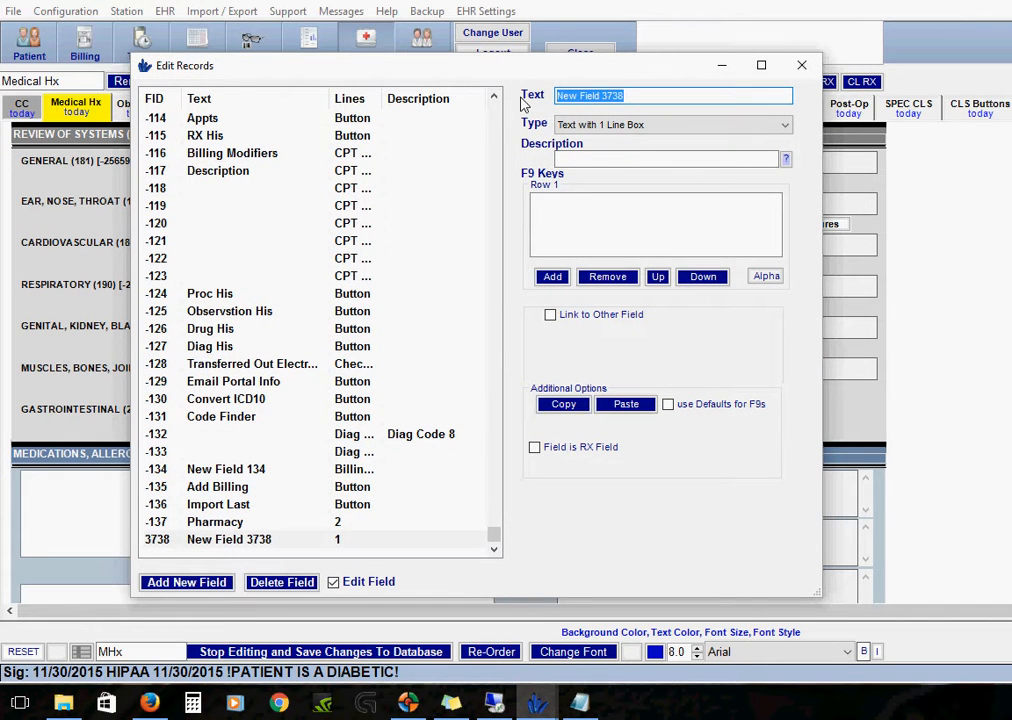
type("Notes")
left_click(643, 125)
left_click(632, 151)
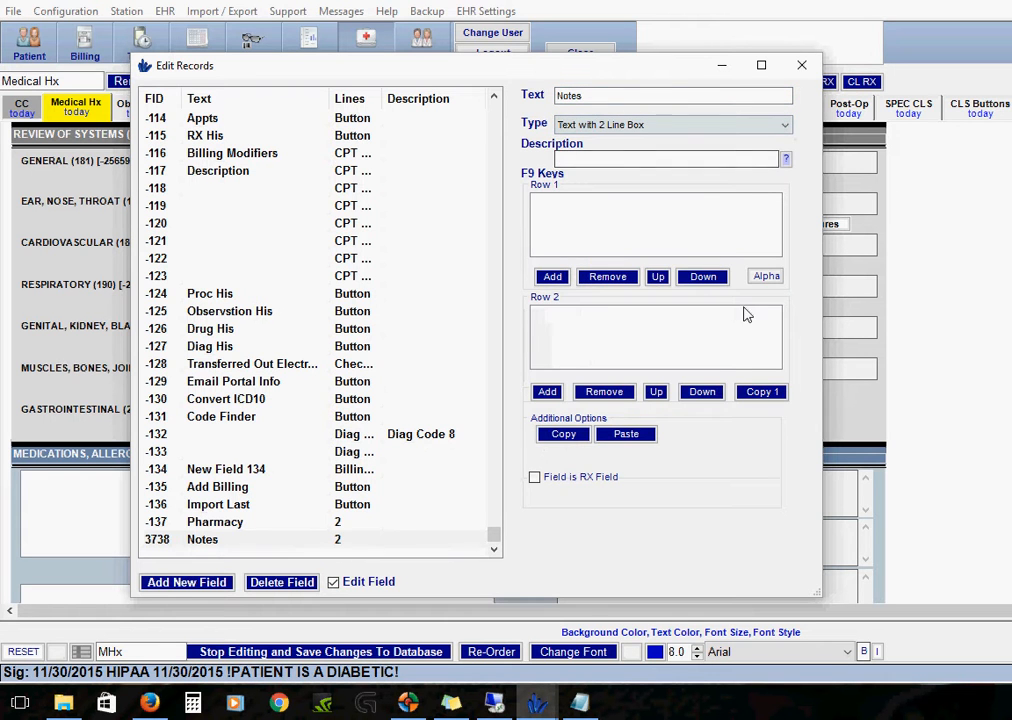
left_click_drag(727, 70, 775, 145)
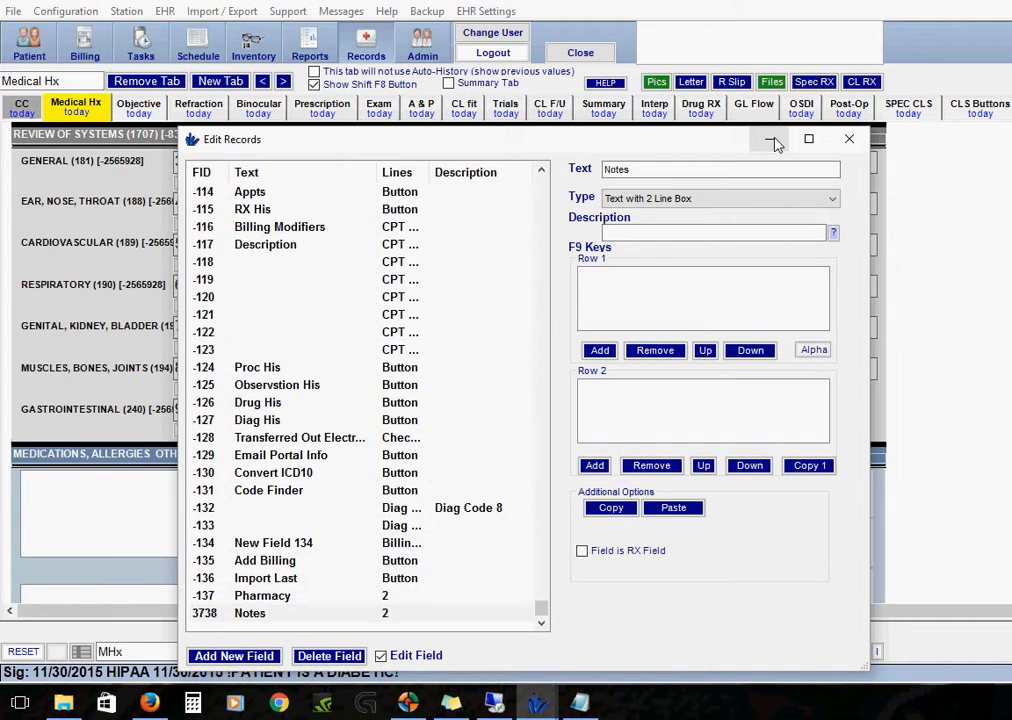
left_click(770, 140)
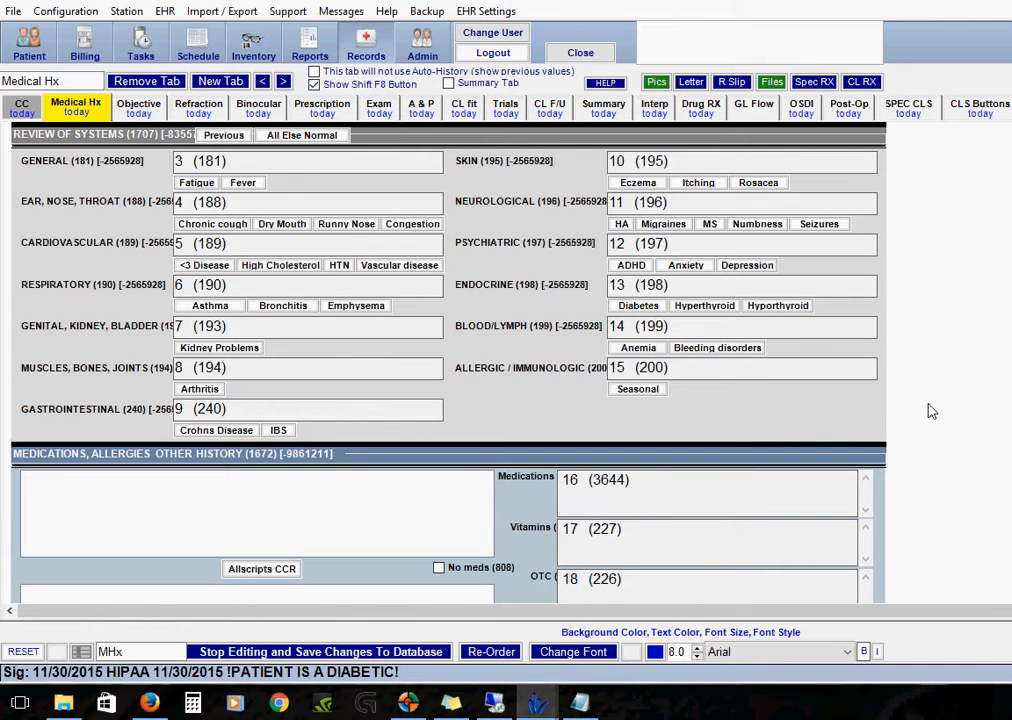
Send the Review of Systems background panel to the back and add the Notes field to the tab beneath the Allergic / Immunologic field
right_click(828, 410)
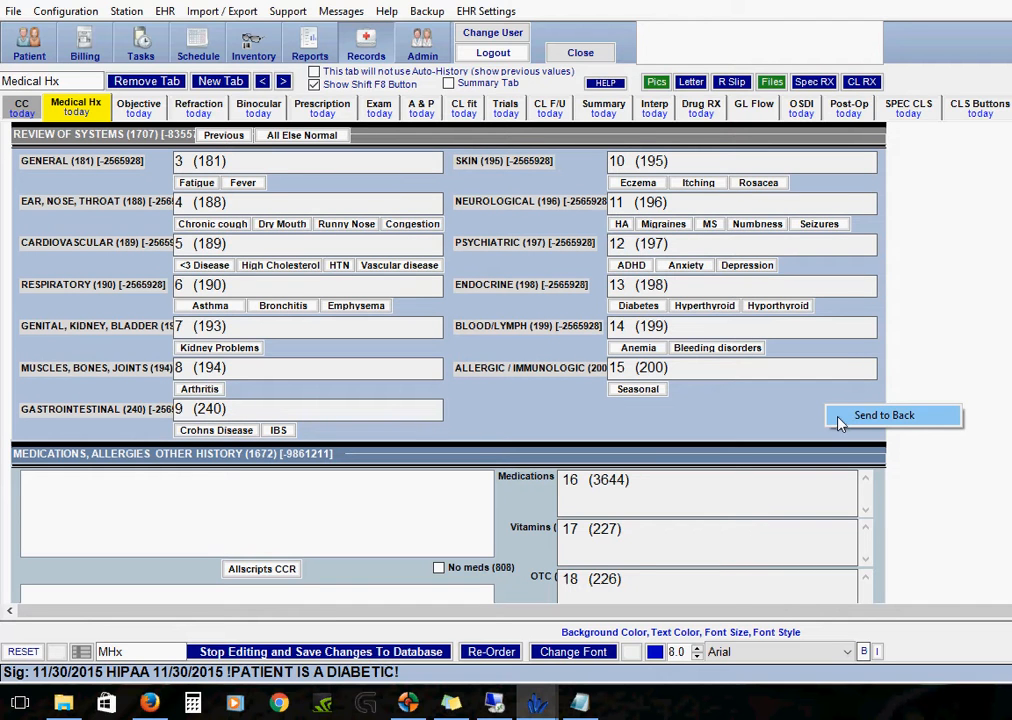
left_click(858, 416)
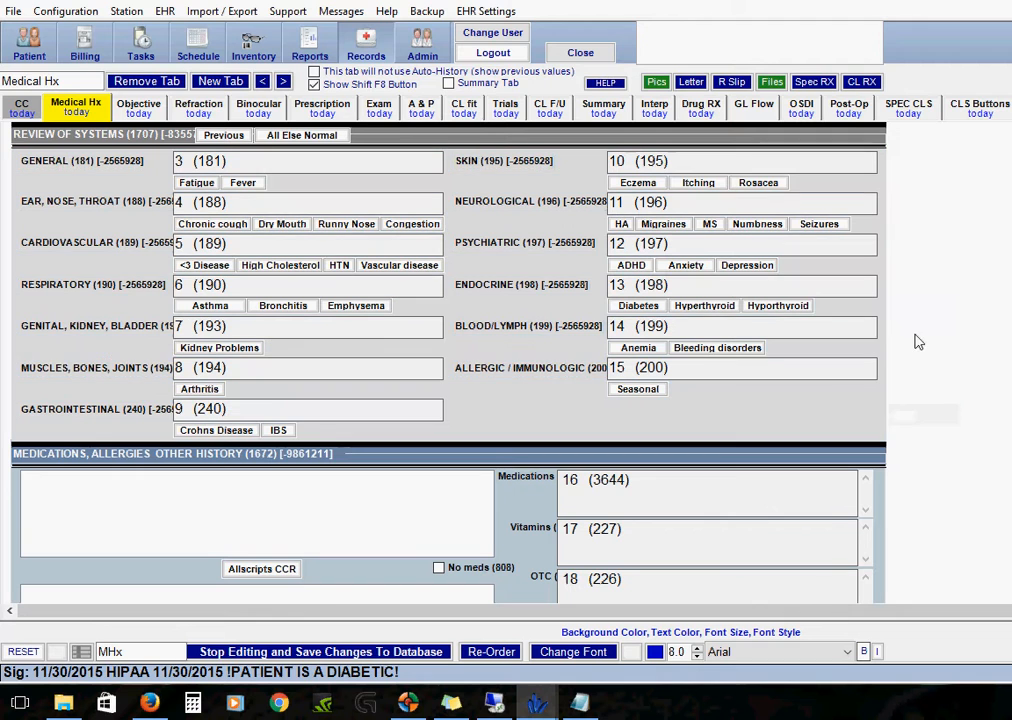
right_click(897, 407)
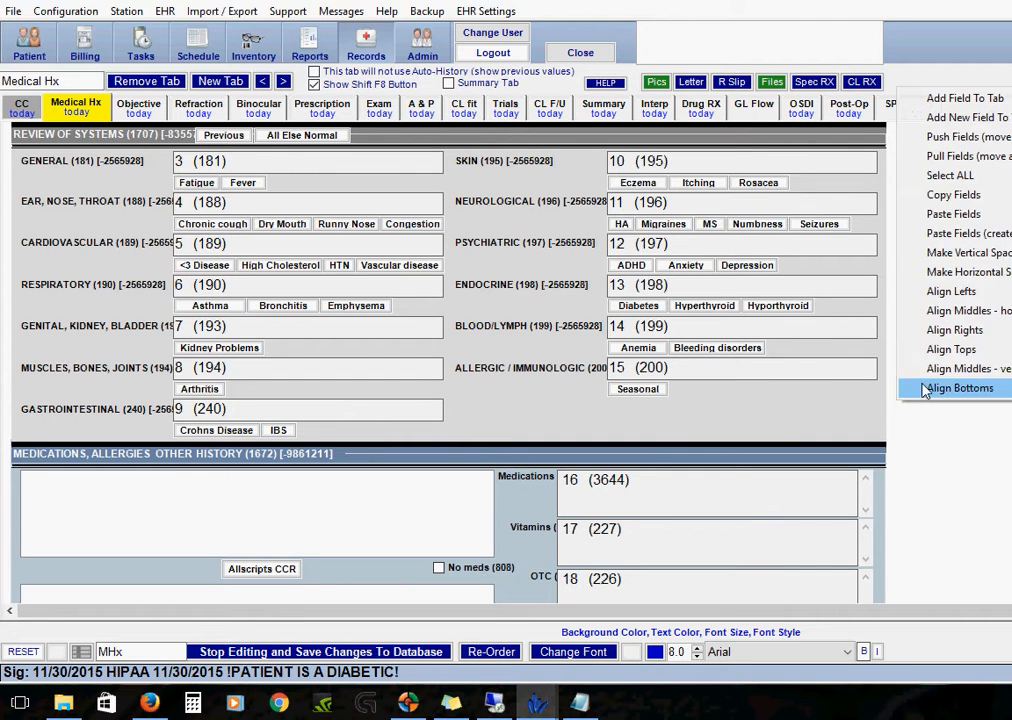
left_click(930, 100)
left_click_drag(940, 416, 606, 413)
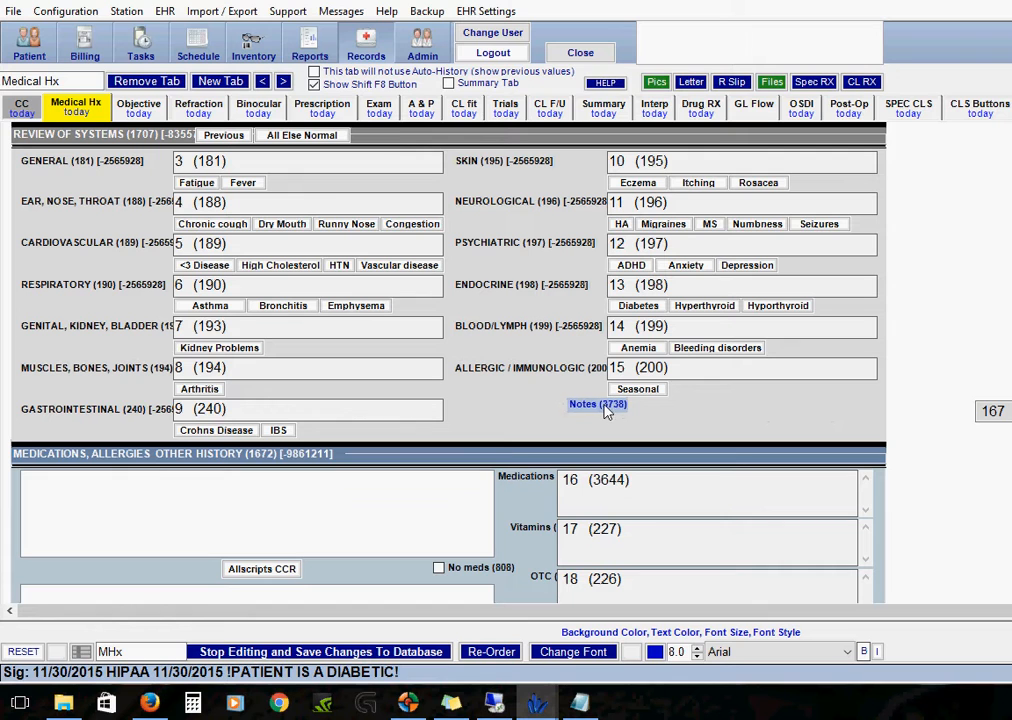
left_click_drag(989, 411, 622, 412)
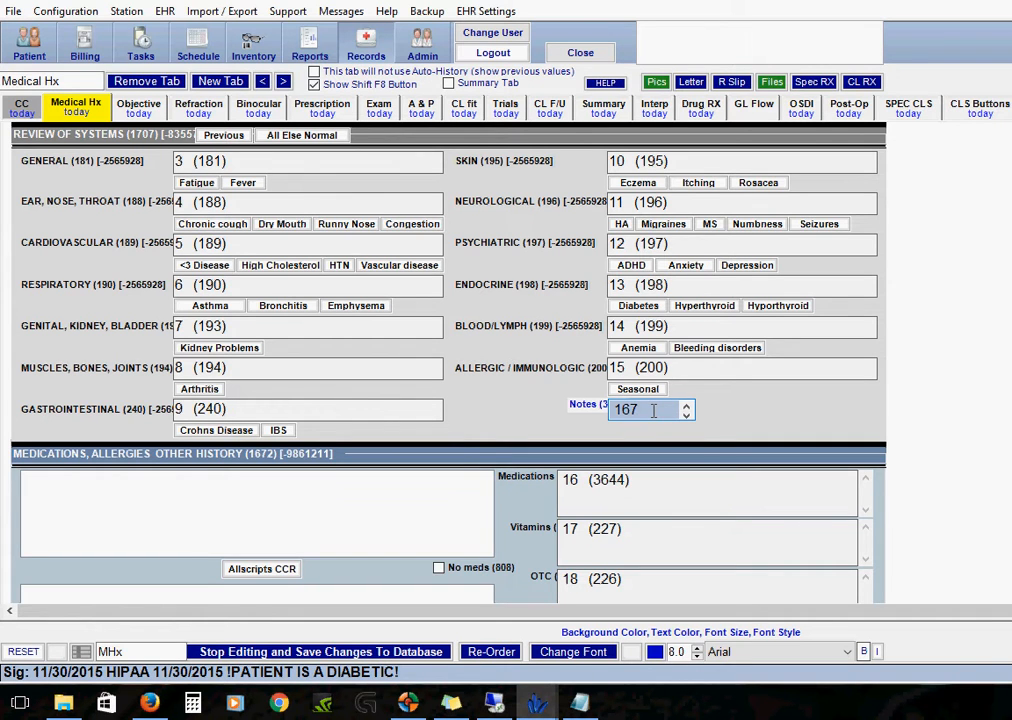
Match the Notes box's width to the Allergic / Immunologic box and increase its height to nearly fill the space down to the next section
left_click(676, 368)
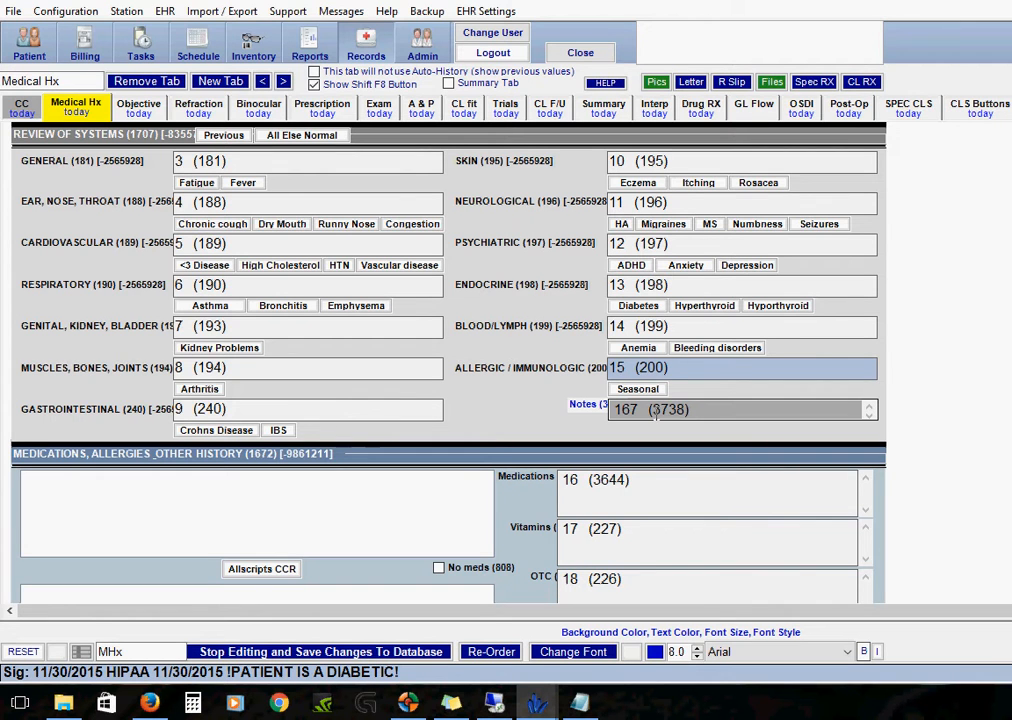
left_click(665, 410)
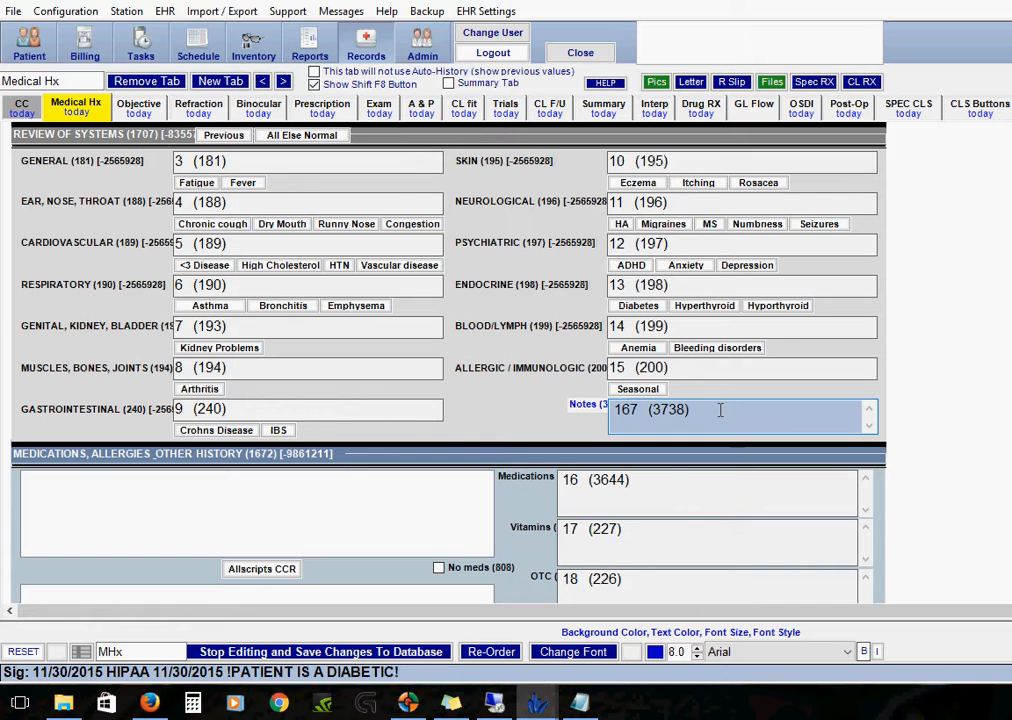
left_click(904, 415)
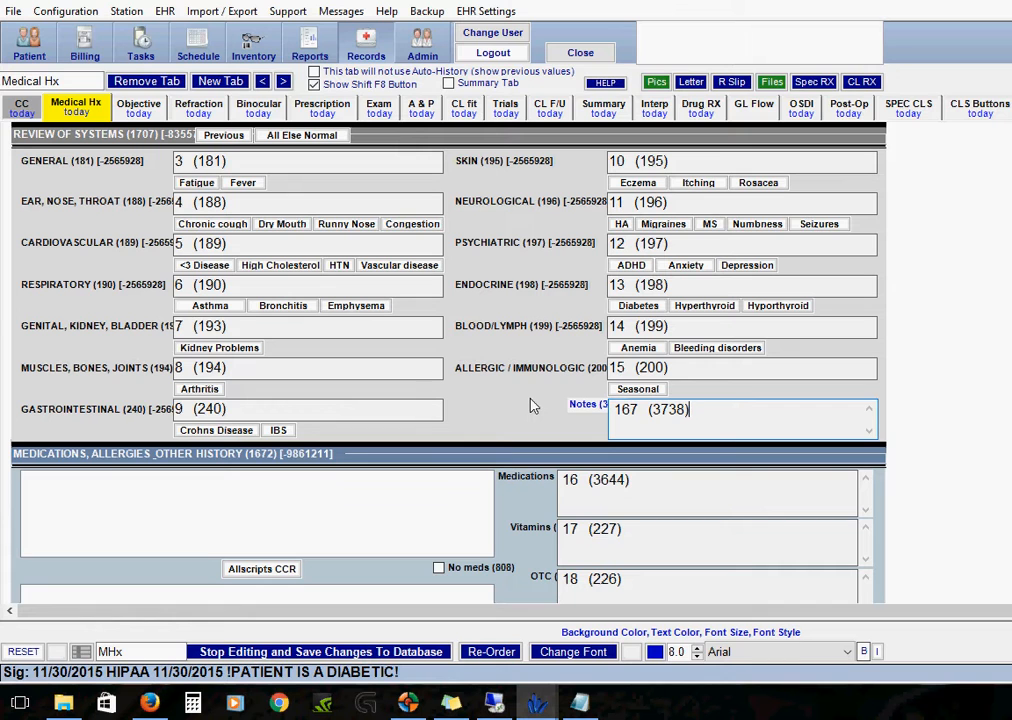
Bring the Notes label in front of its box and send the Review of Systems background behind the Notes field
right_click(478, 428)
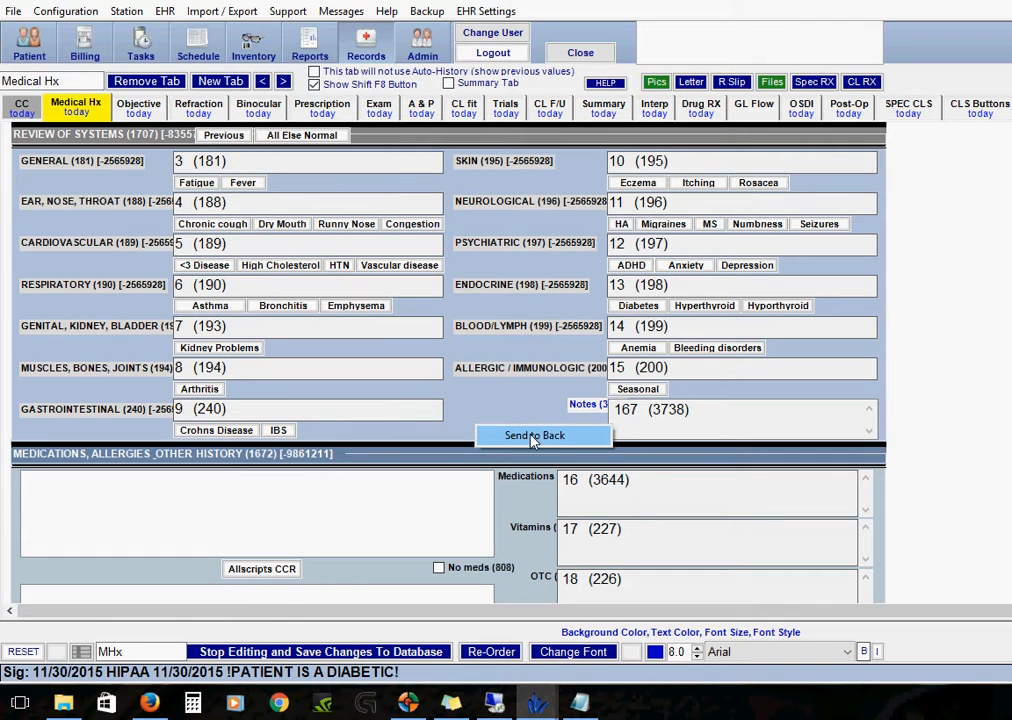
left_click(586, 441)
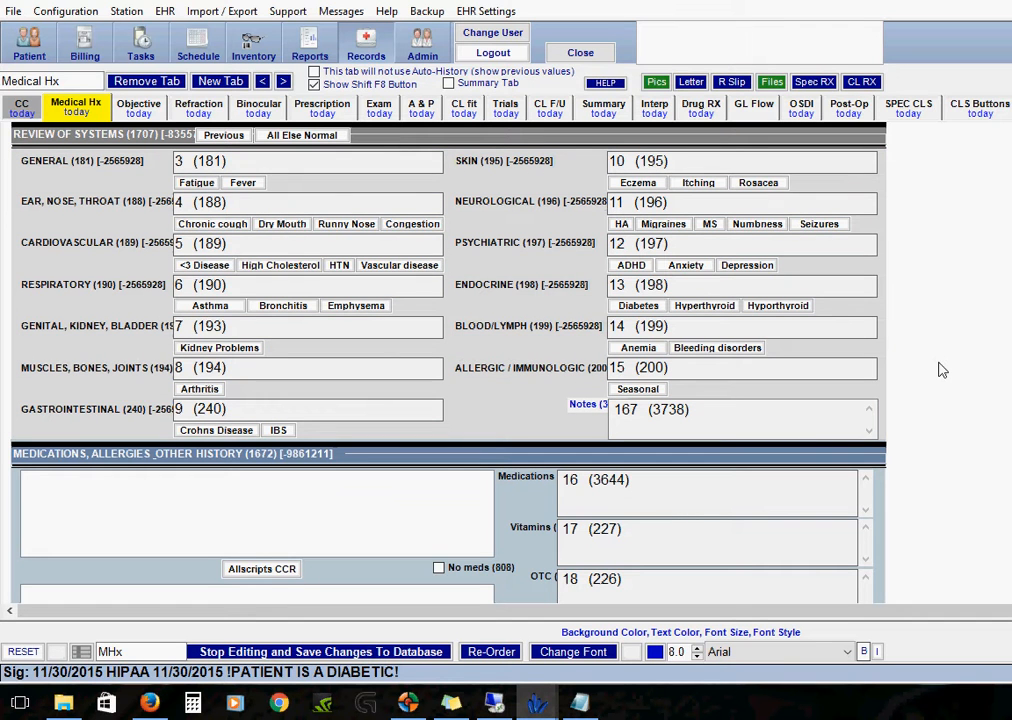
left_click(582, 408)
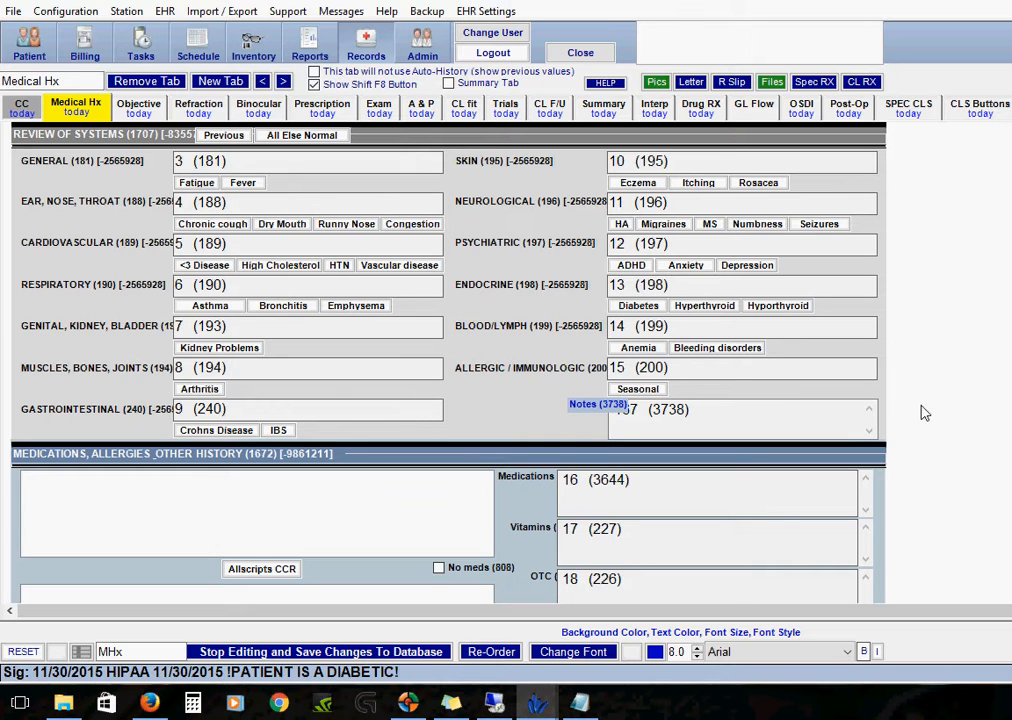
right_click(840, 398)
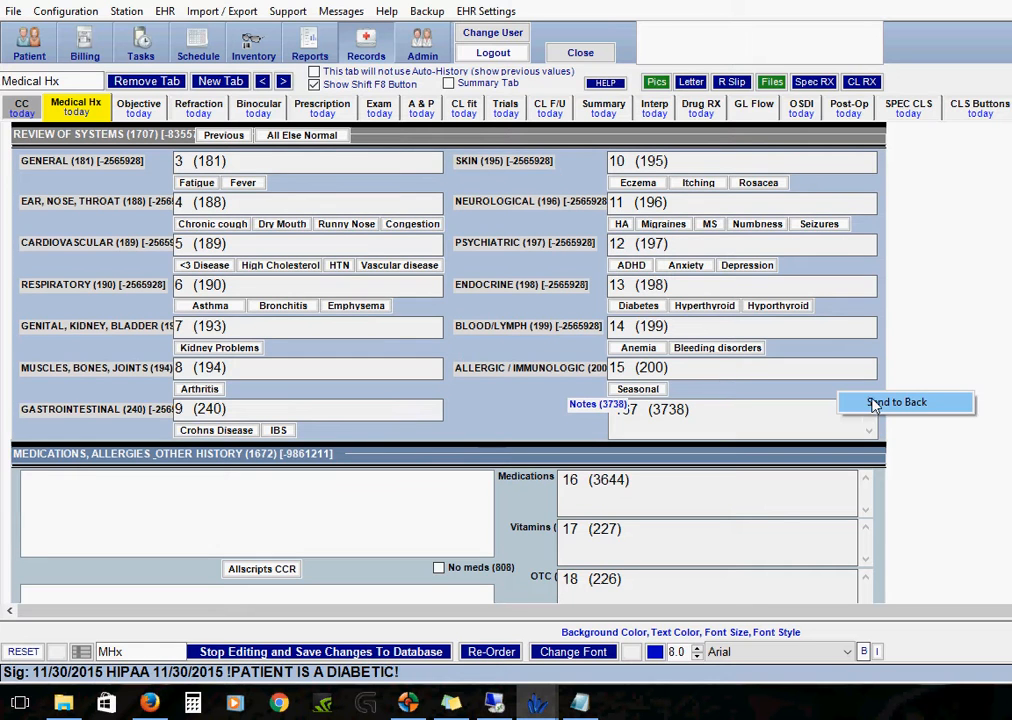
left_click(880, 405)
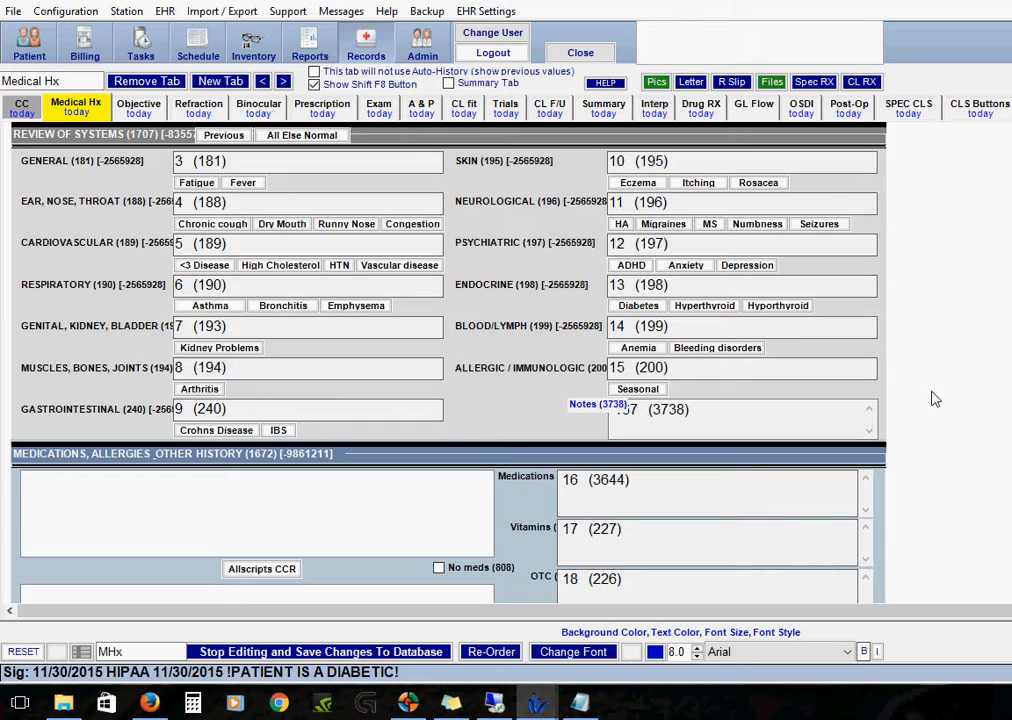
Move the Notes label and box apart, and align the box's left edge with the Allergic / Immunologic box
left_click(720, 412)
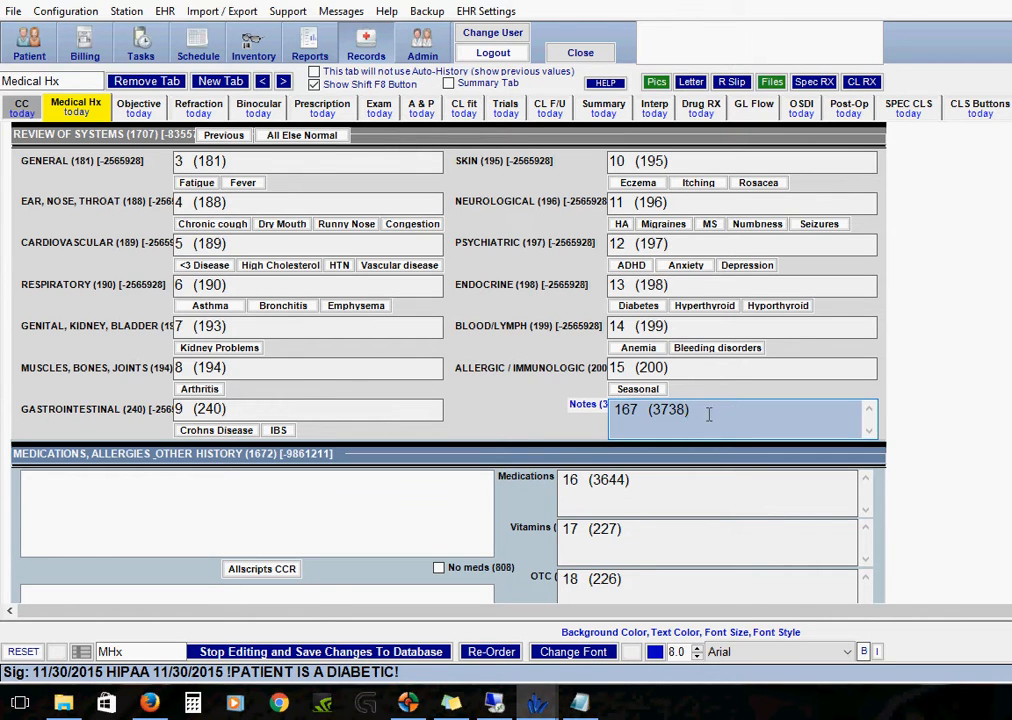
left_click_drag(683, 416, 708, 420)
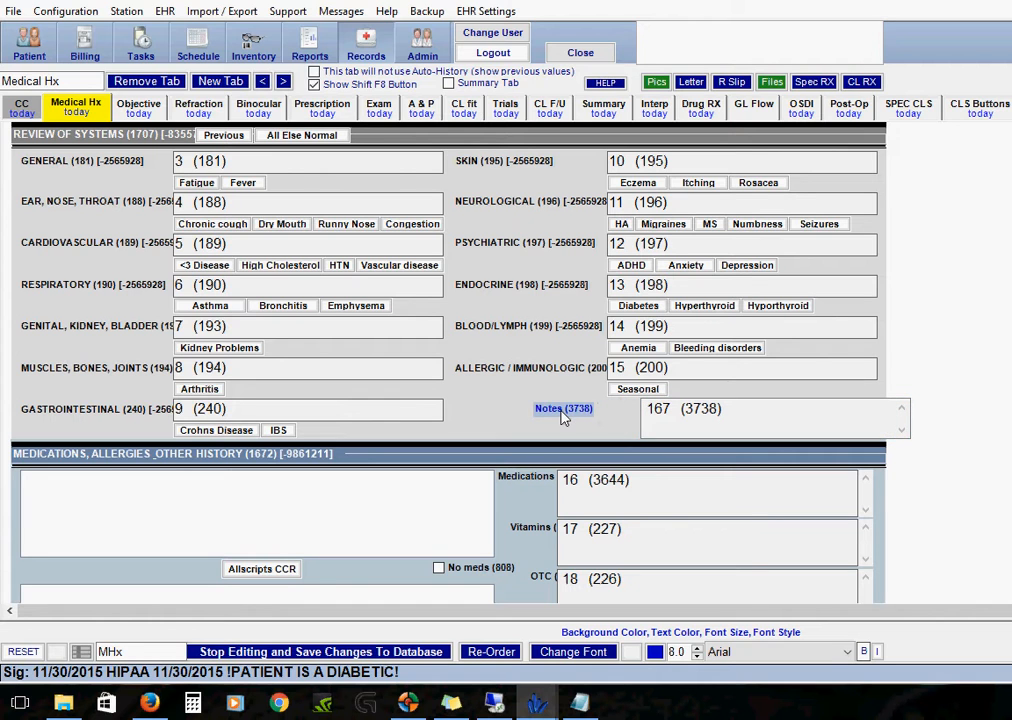
left_click(670, 411)
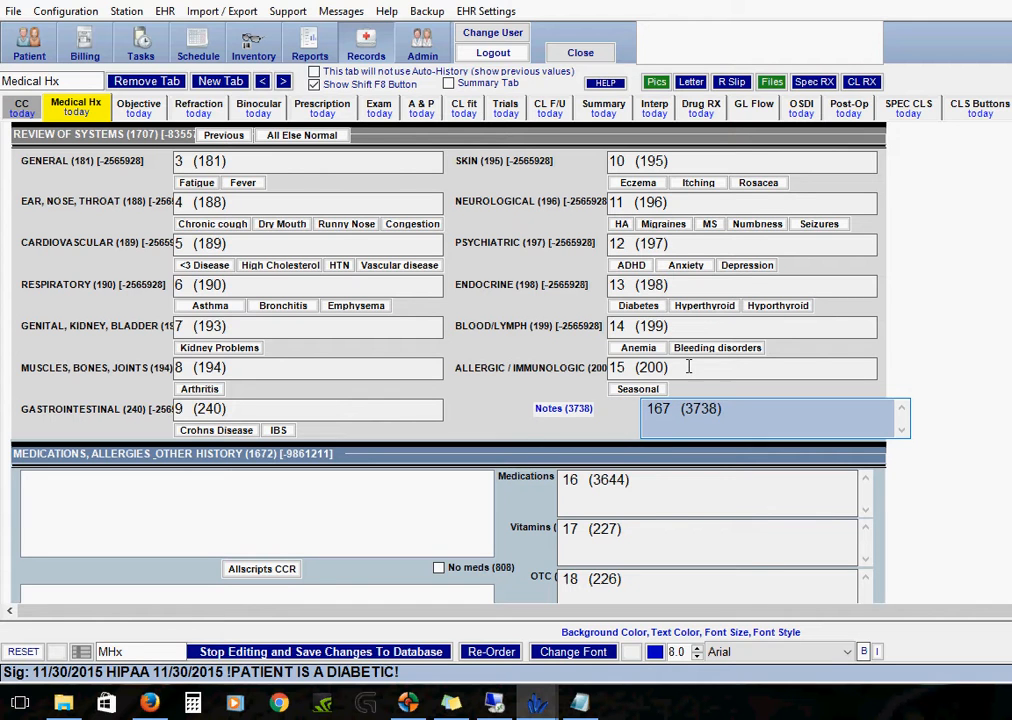
left_click(689, 369, "ctrl")
key("ctrl+l")
Align the left edge of the Notes label with the Allergic / Immunologic label and clear the selection
left_click(548, 410)
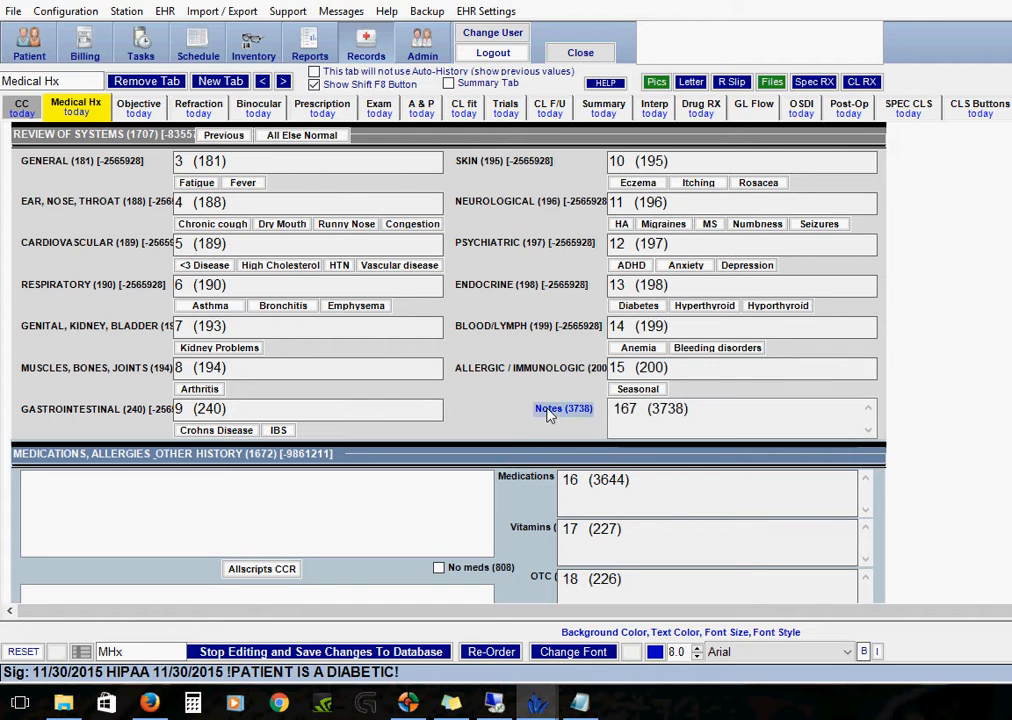
left_click(548, 375, "ctrl")
key("ctrl+l")
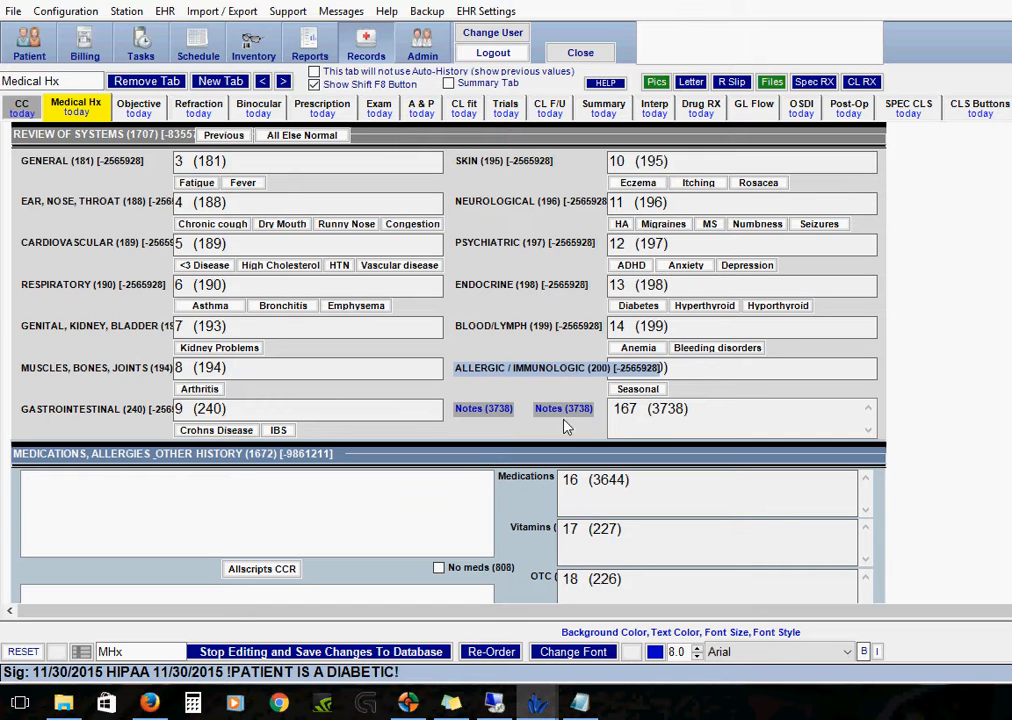
left_click(928, 411)
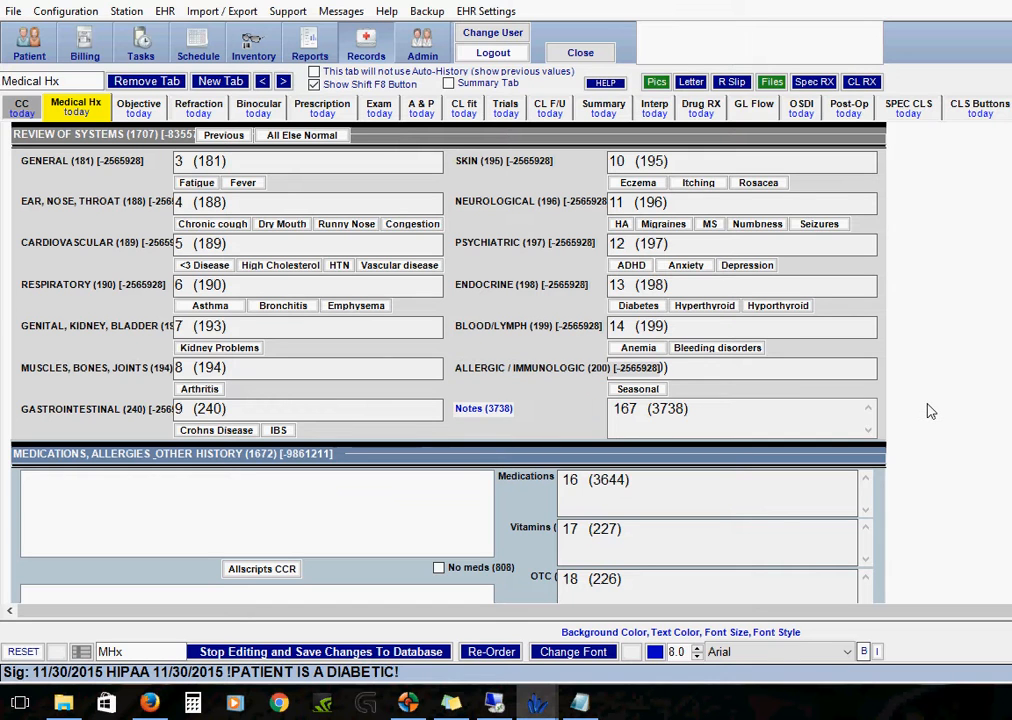
left_click(491, 374)
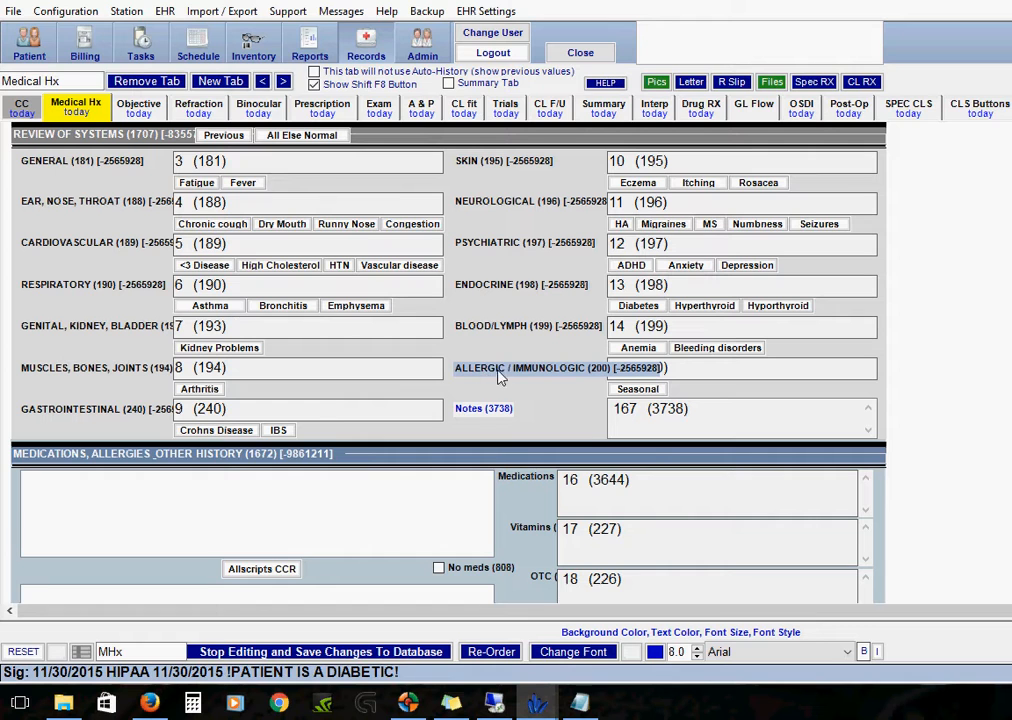
left_click(922, 407)
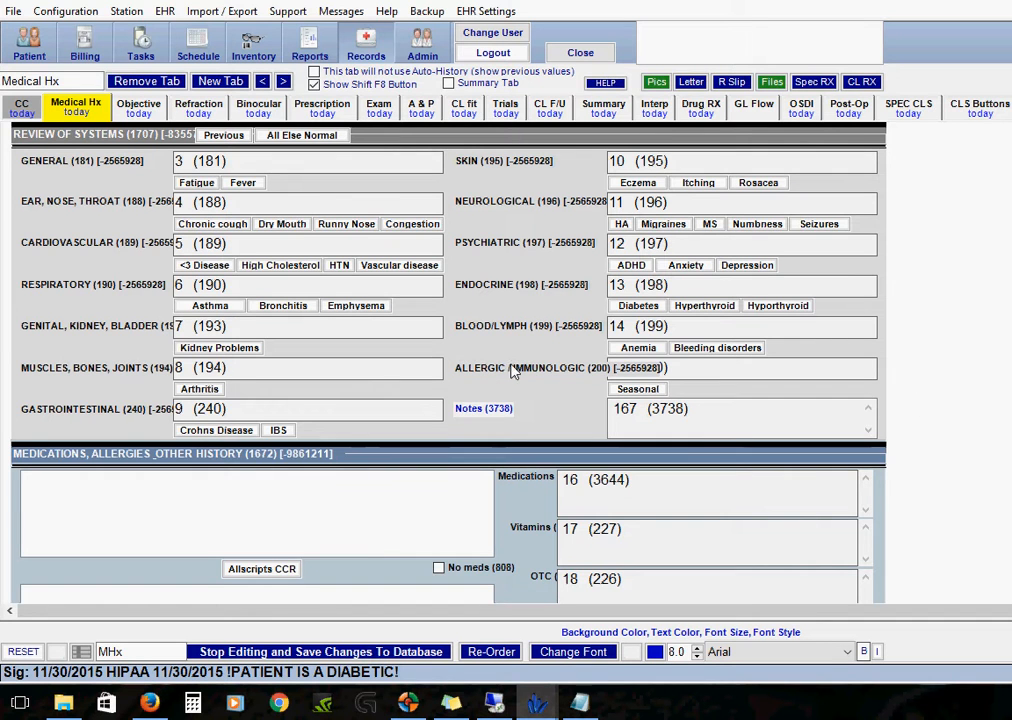